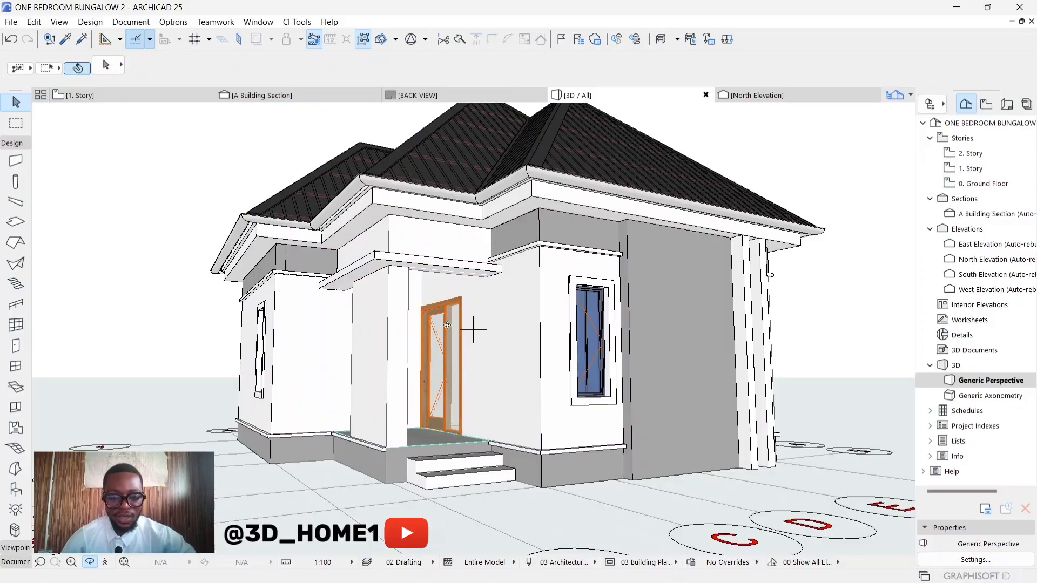
Examine the entrance door and porch of the bungalow in the 3D view
scroll(473, 329, up, 3)
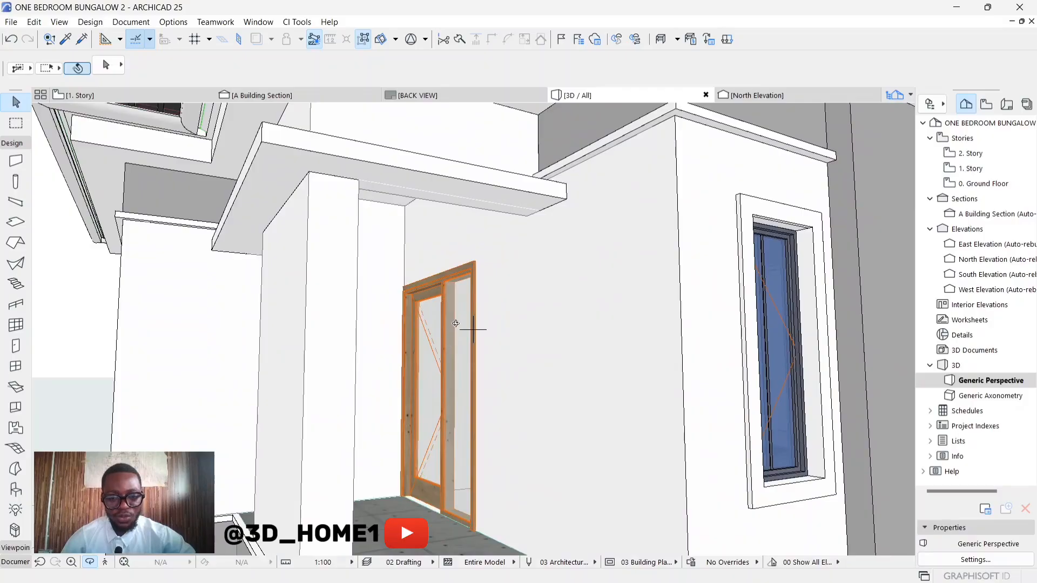
scroll(456, 323, down, 4)
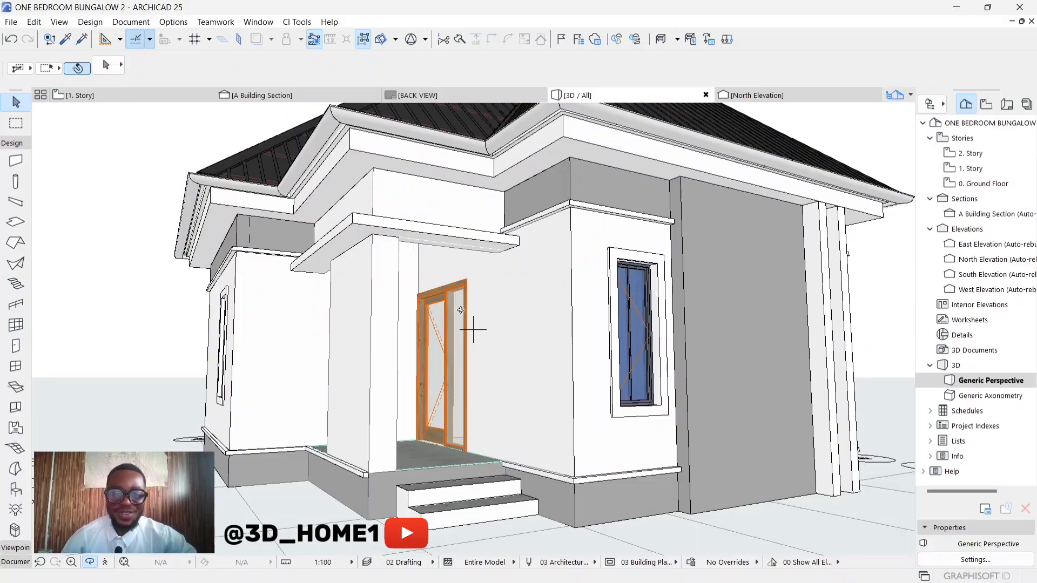
scroll(446, 323, up, 2)
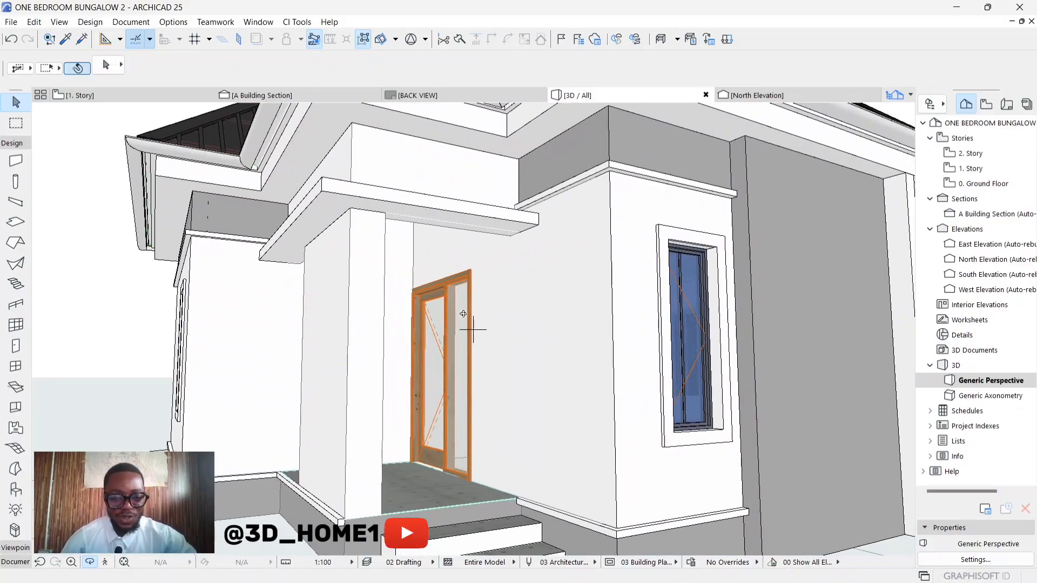
scroll(473, 328, down, 3)
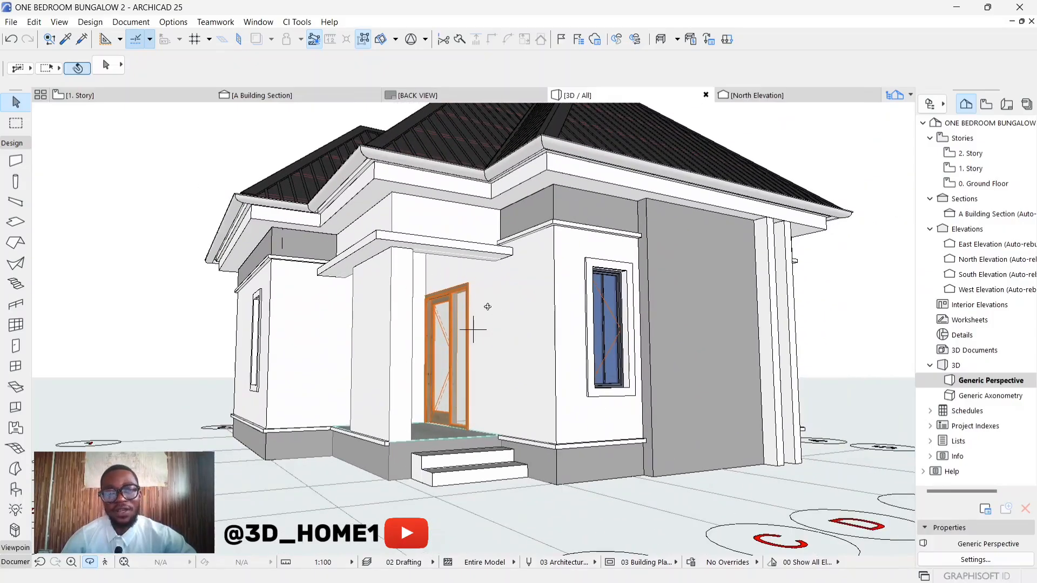
scroll(474, 317, up, 1)
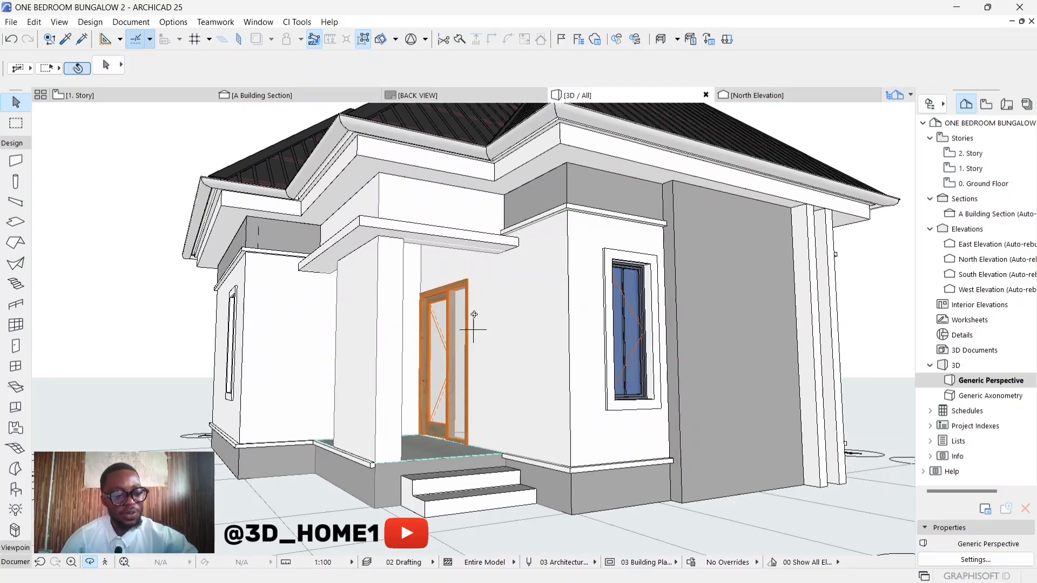
scroll(474, 315, up, 2)
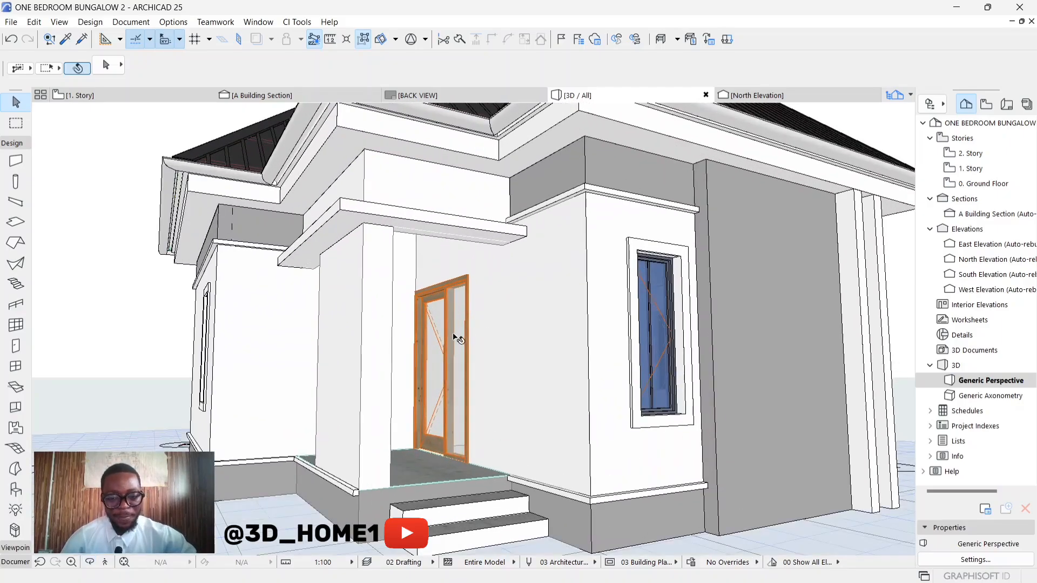
scroll(452, 341, up, 2)
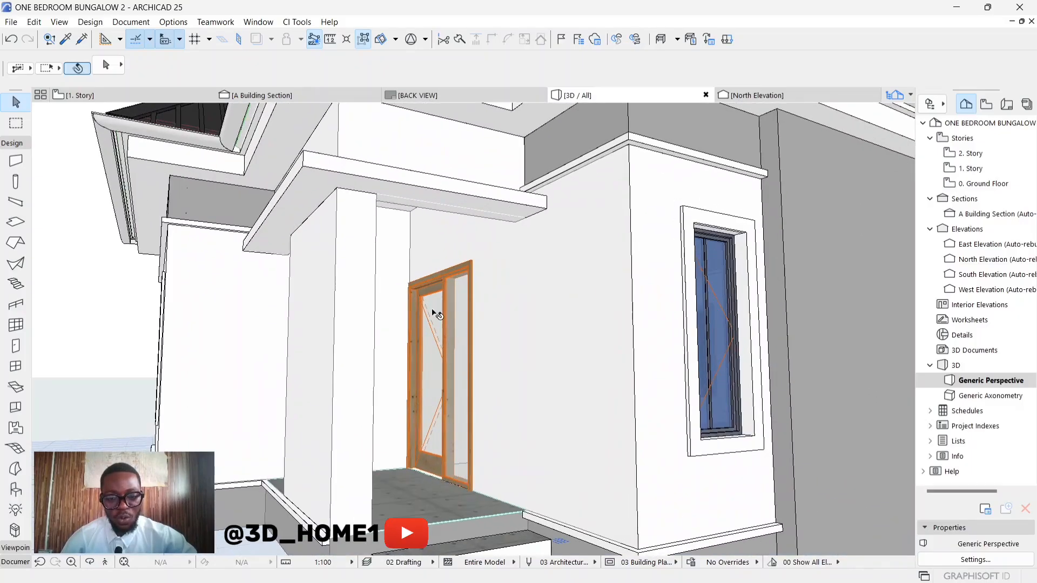
scroll(453, 346, down, 3)
scroll(437, 337, up, 1)
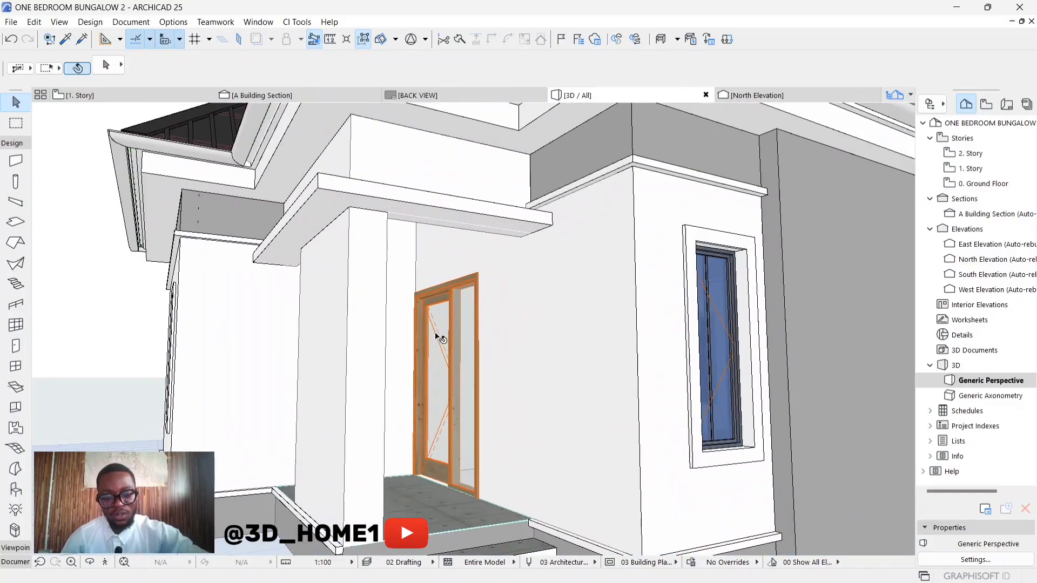
Delete the sidelight door between the Entrance and living room on the 1. Story plan, and check the wall in 3D
key(F2)
scroll(436, 347, down, 3)
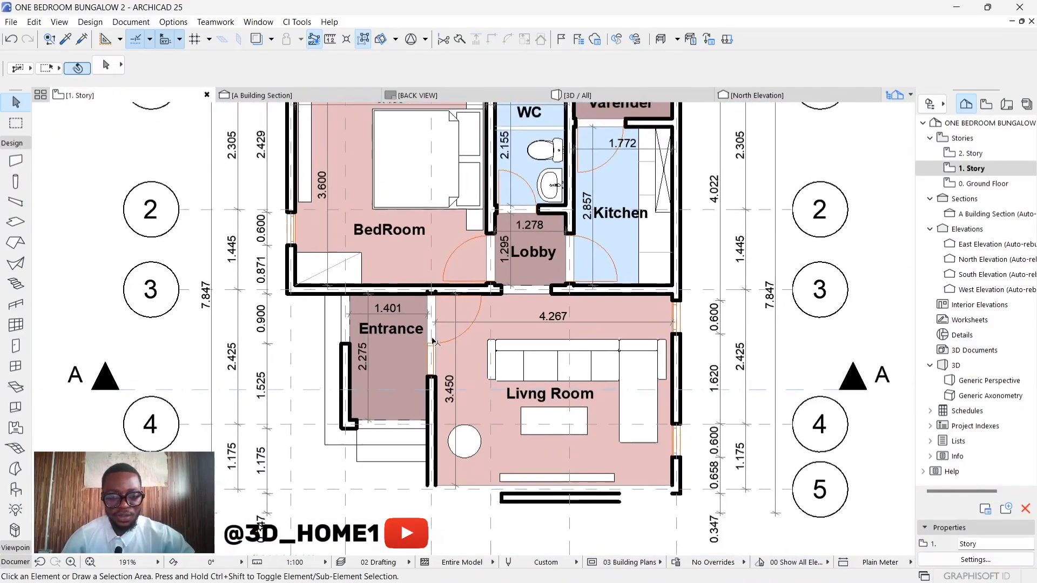
scroll(432, 351, up, 4)
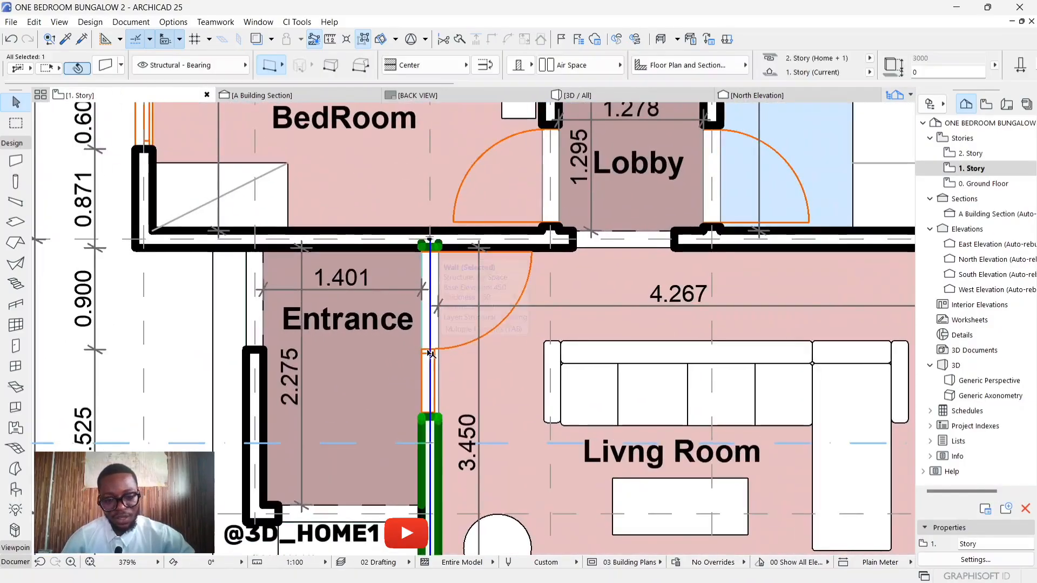
click(441, 350)
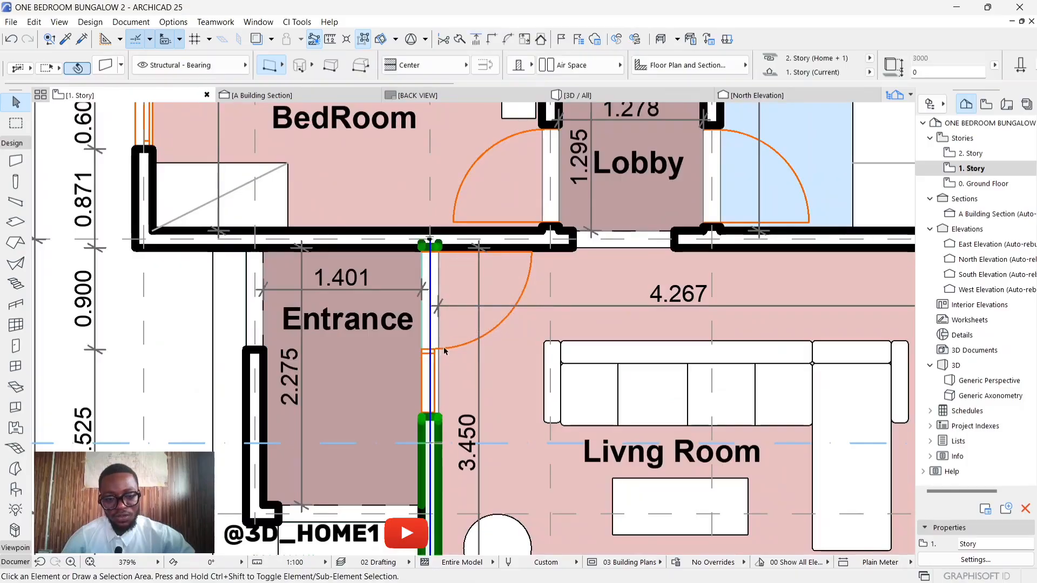
scroll(428, 354, up, 5)
click(425, 371)
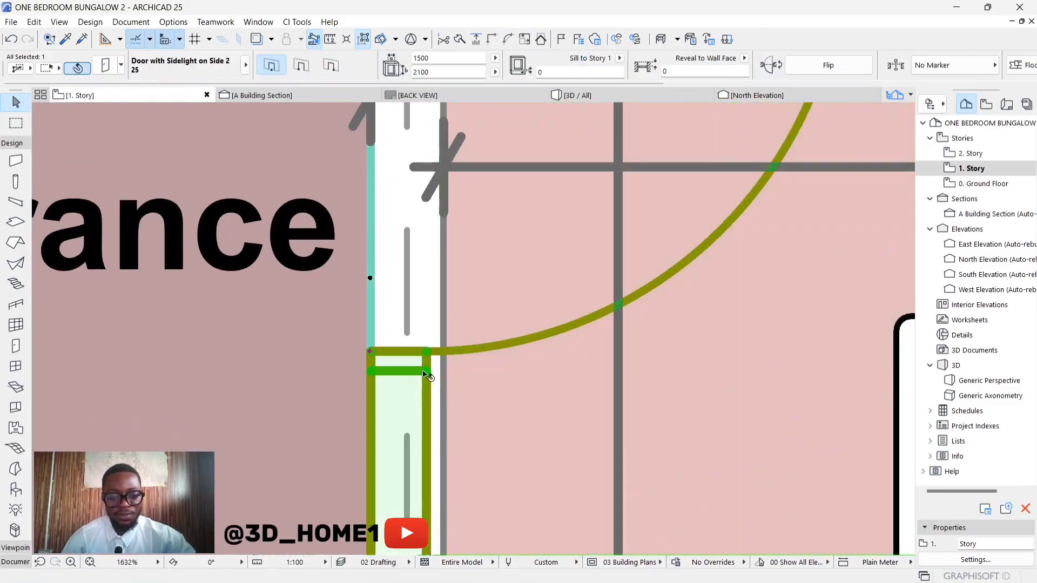
scroll(426, 372, down, 3)
key(Escape)
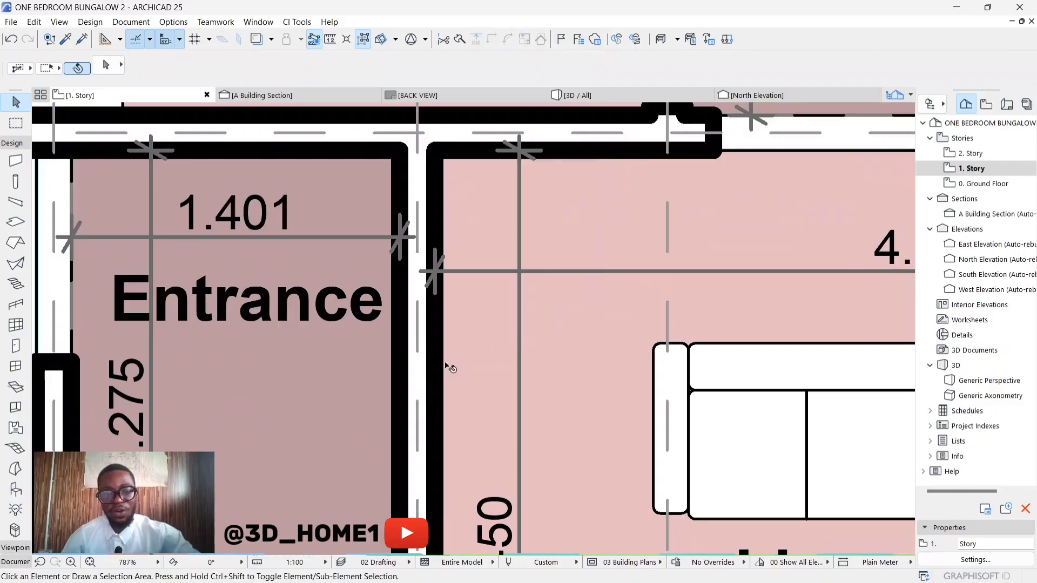
scroll(448, 369, down, 6)
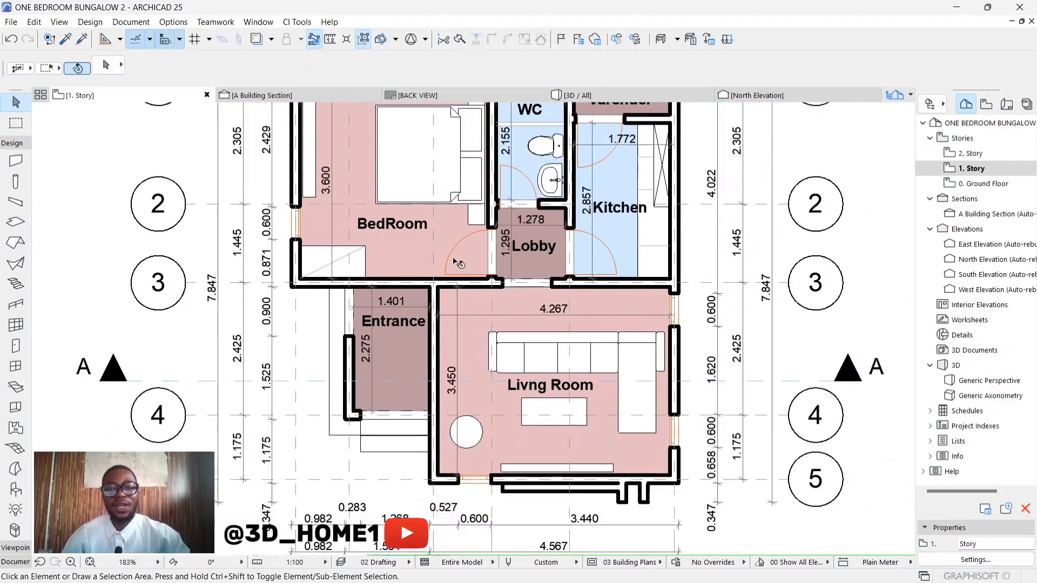
click(578, 96)
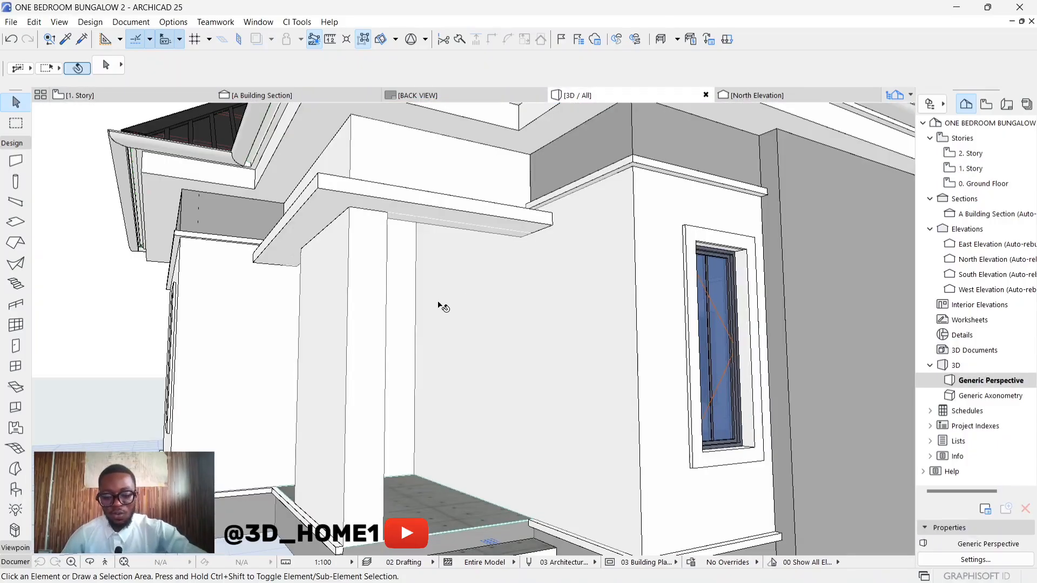
drag(438, 305, 326, 352)
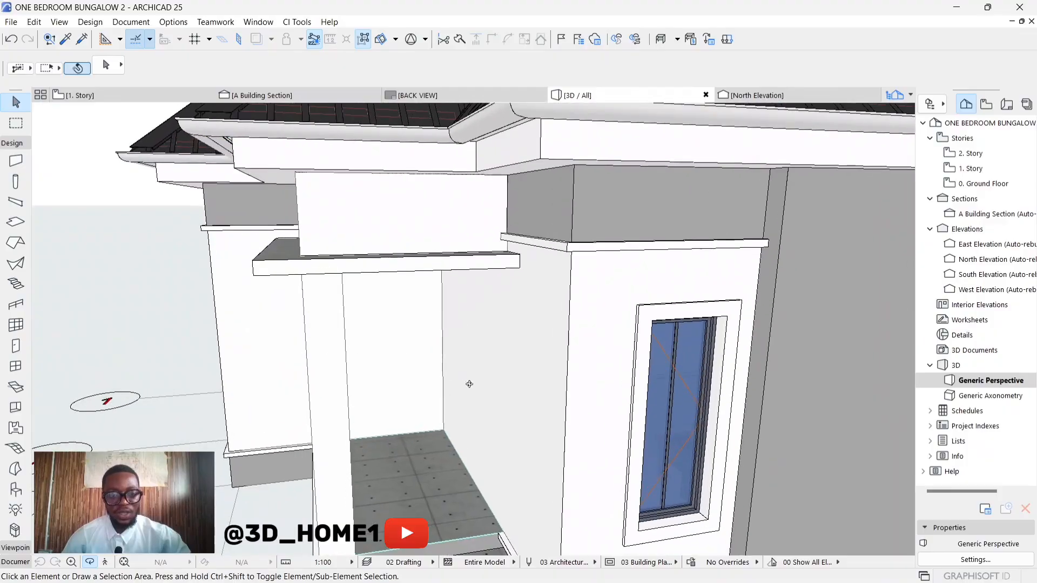
Return to the 1. Story plan and choose Rectangular Door Opening 25 from Empty Door Openings 25 as the default door
key(F2)
scroll(454, 294, up, 2)
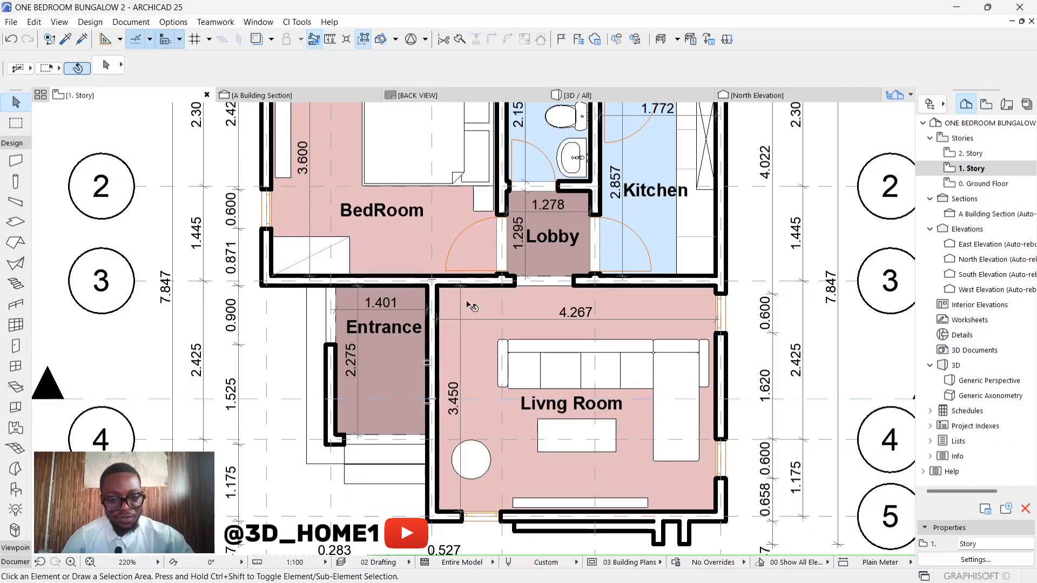
click(15, 346)
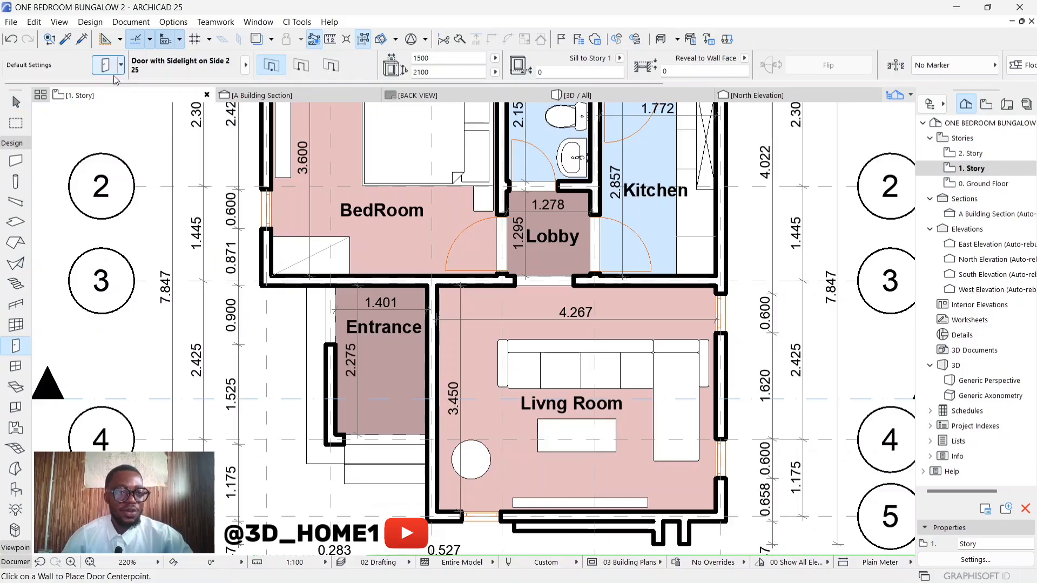
key(ctrl+t)
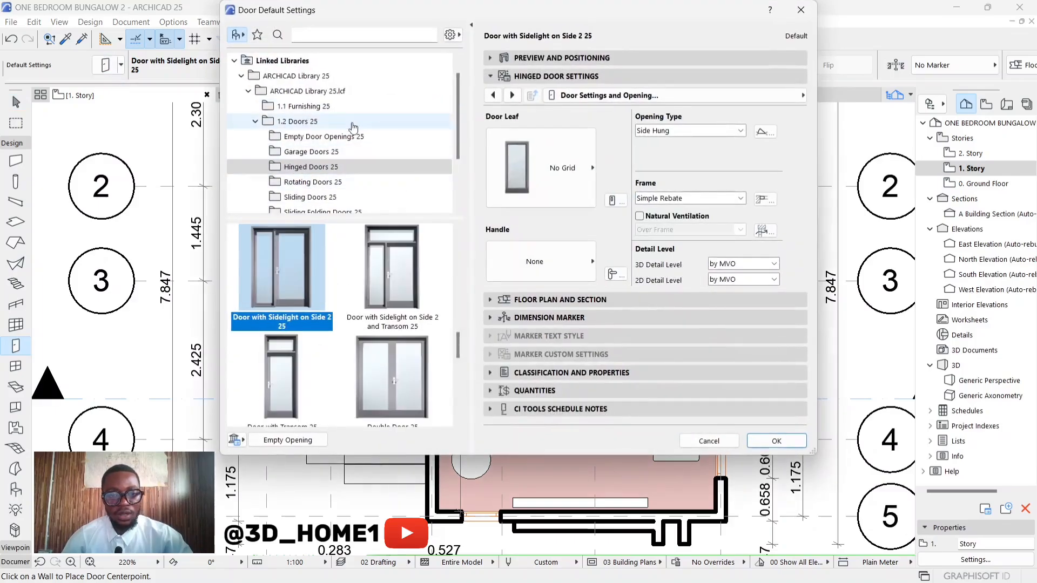
click(317, 139)
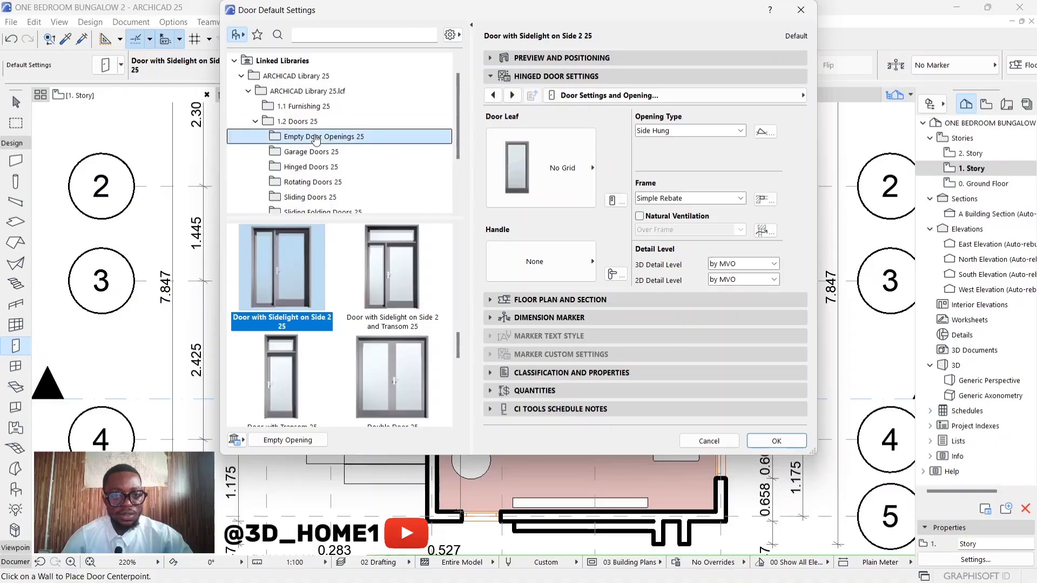
scroll(296, 366, down, 2)
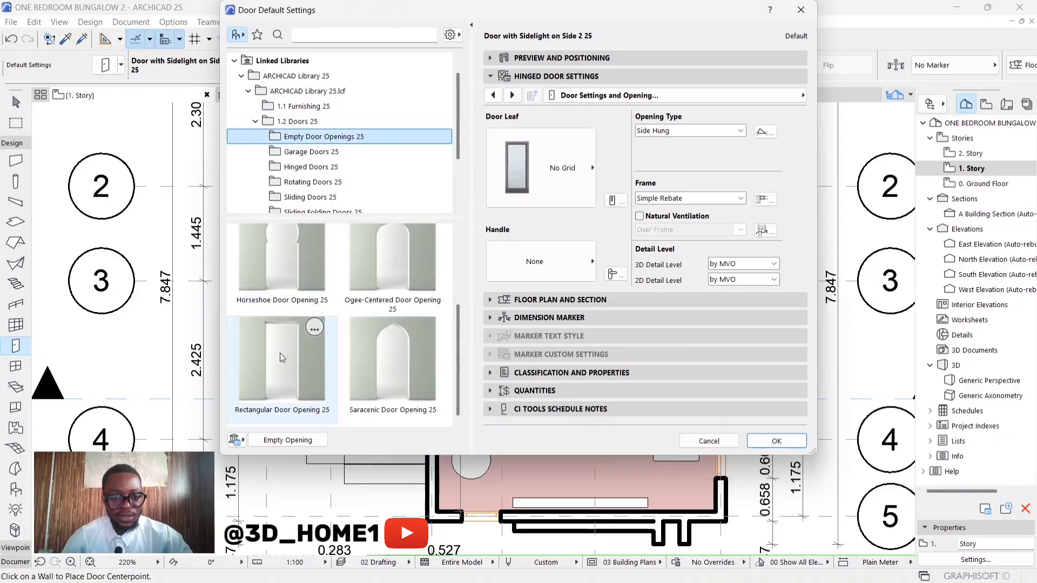
click(281, 354)
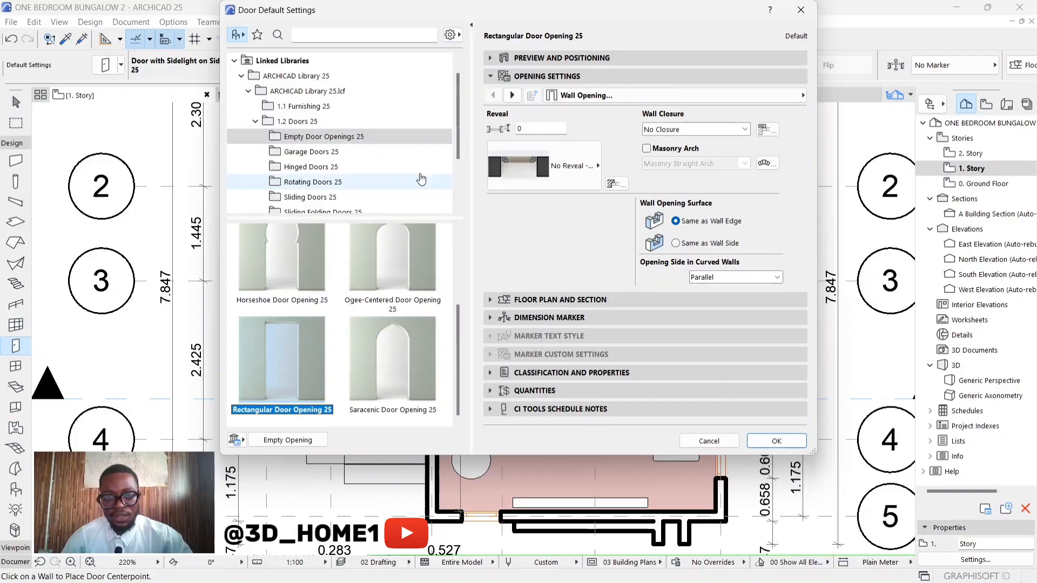
Set the default width of the rectangular opening to 1200 mm and accept the settings
click(562, 57)
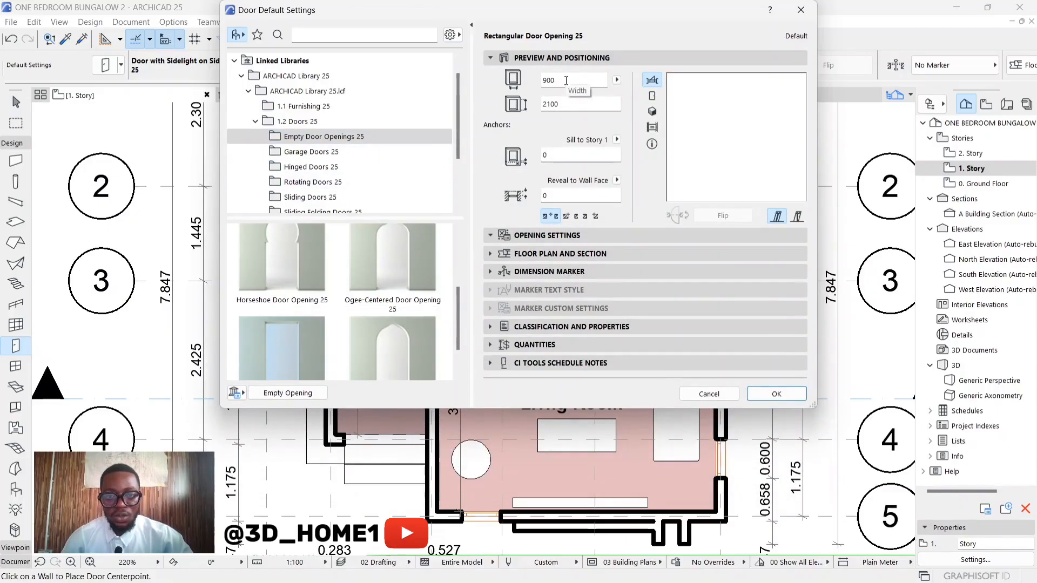
drag(565, 81, 542, 79)
text(1200)
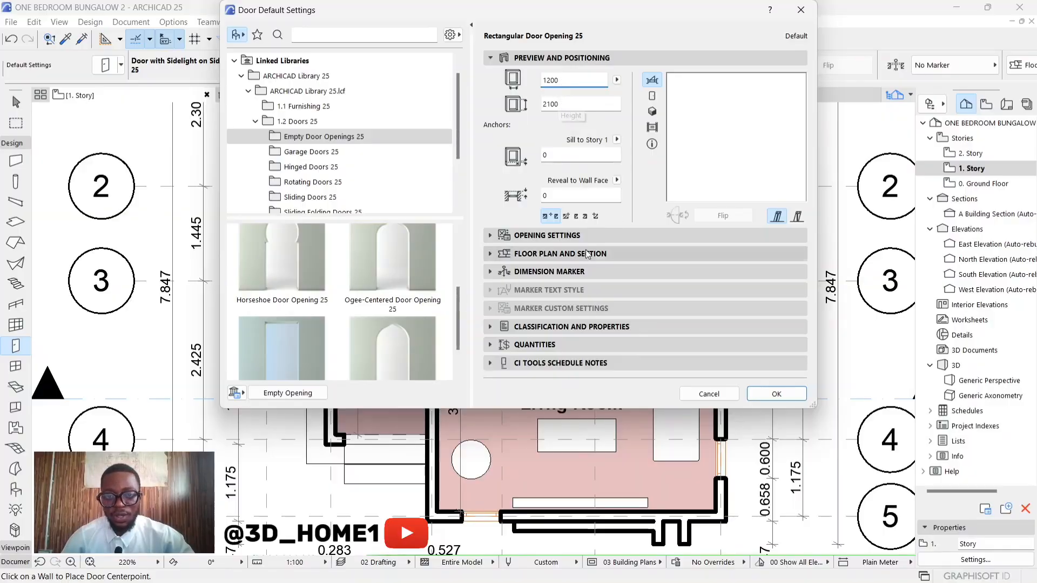
click(776, 394)
Place the rectangular opening in the wall between the Entrance and living room, near the bedroom wall
scroll(447, 318, up, 3)
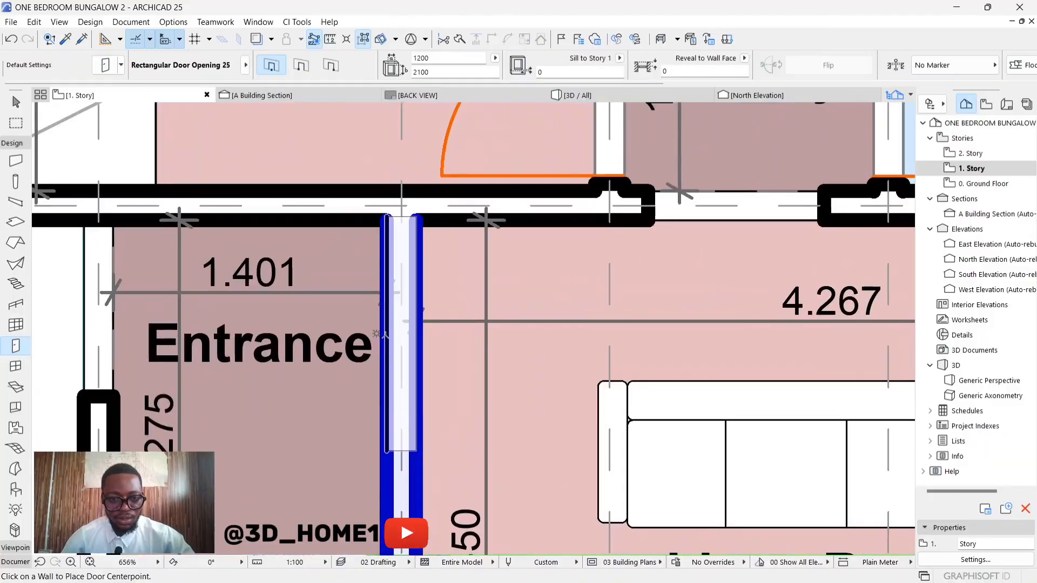
click(401, 339)
click(472, 333)
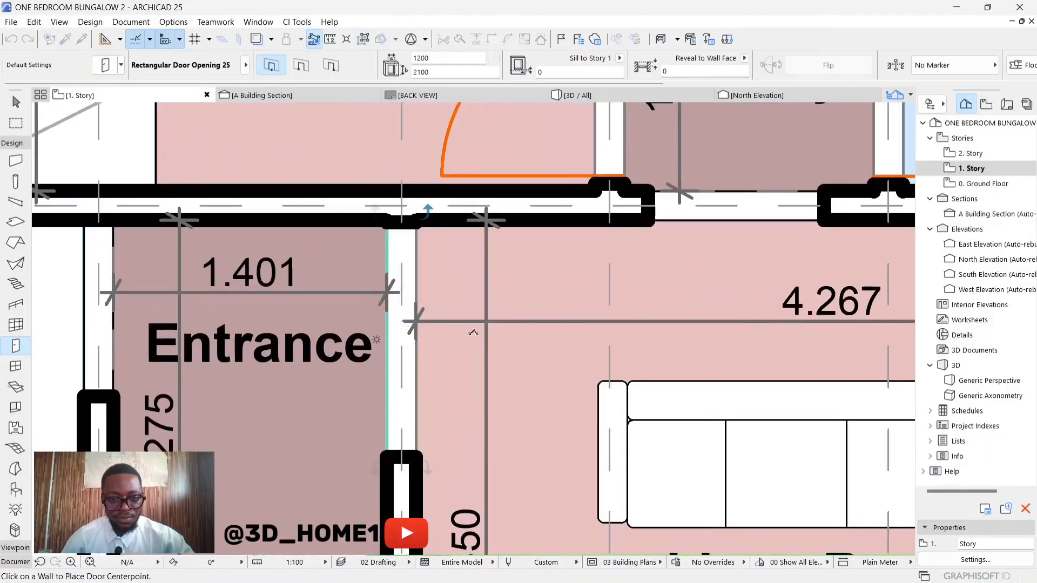
key(Escape)
Move the new opening along its wall so its end sits flush against the bedroom wall
click(415, 248)
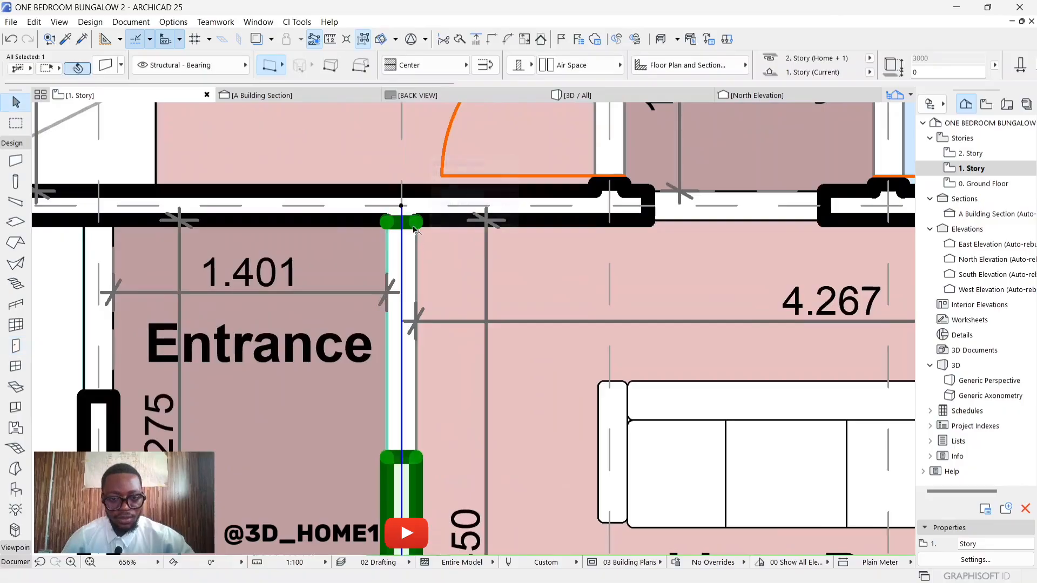
scroll(417, 238, up, 2)
click(418, 222)
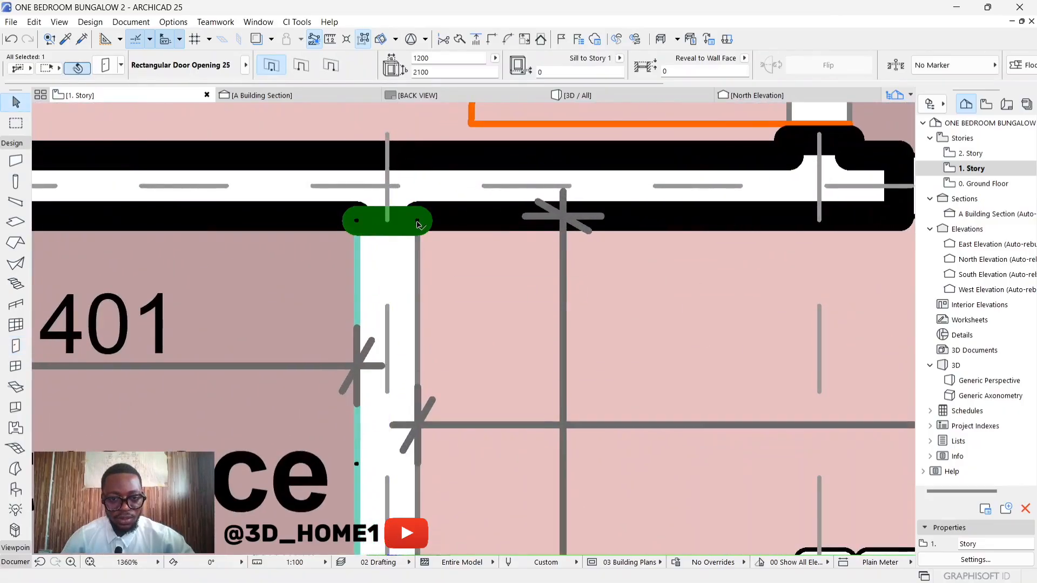
click(418, 223)
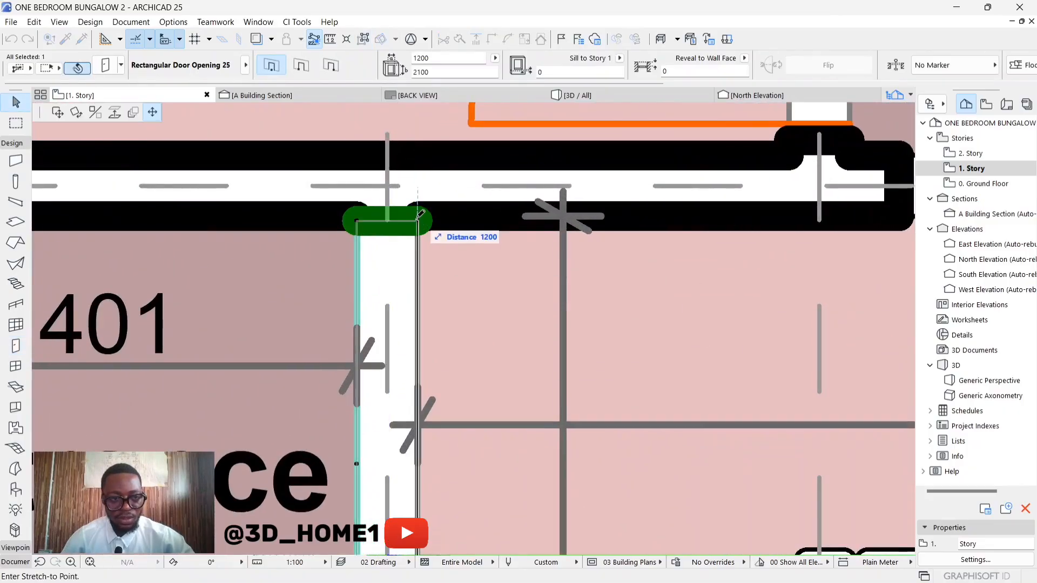
click(58, 113)
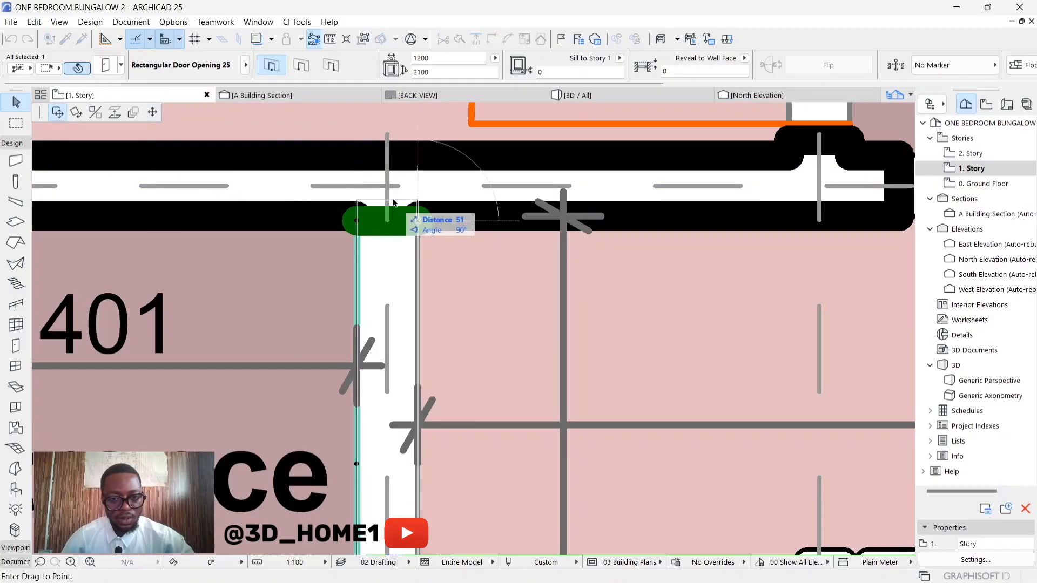
click(417, 217)
key(Escape)
scroll(502, 255, down, 8)
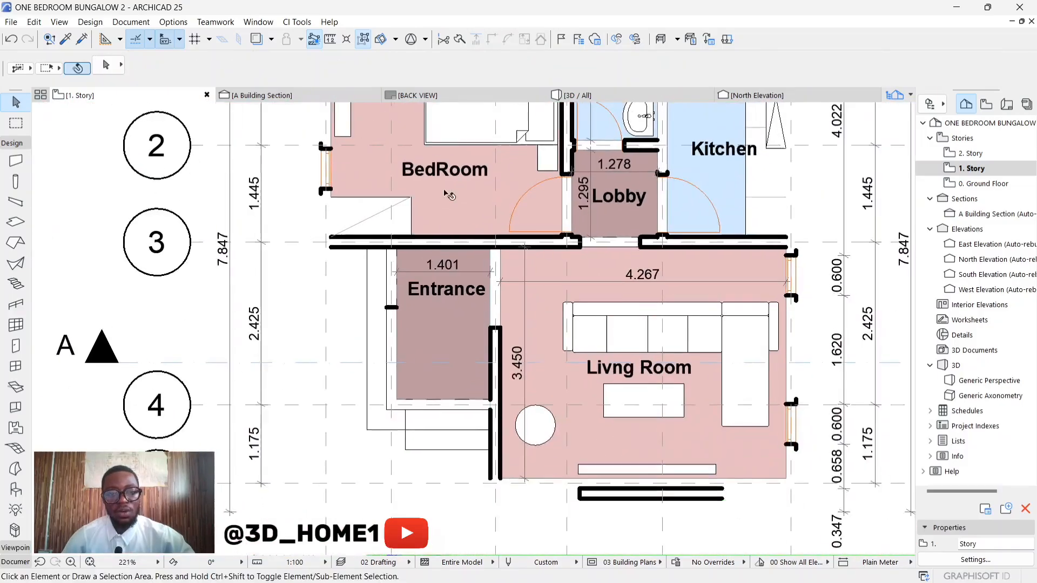
Inspect the new entrance opening in the 3D view from outside the porch and through to the living room
scroll(449, 196, down, 2)
scroll(477, 236, down, 2)
key(F3)
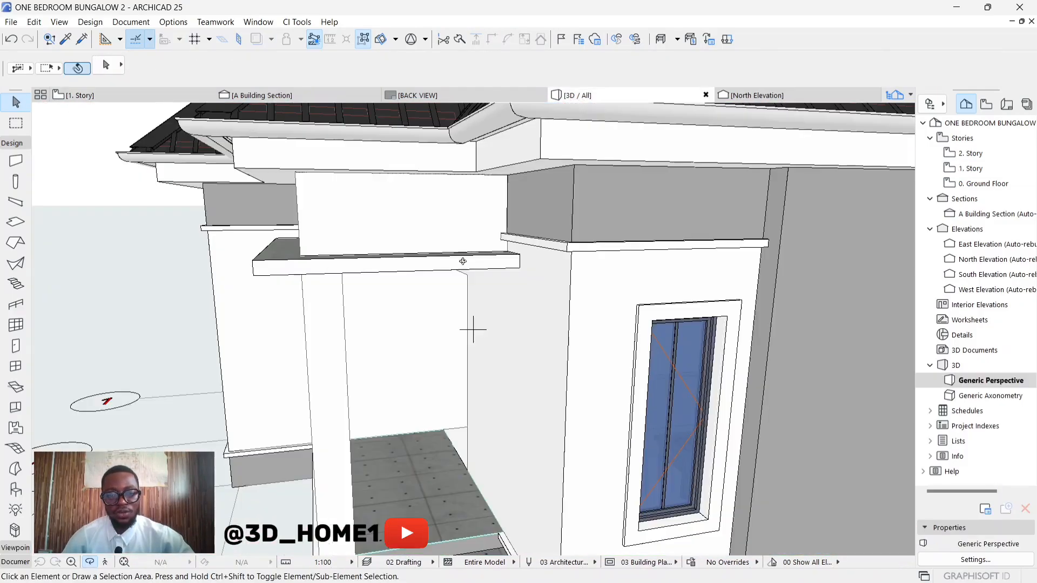
scroll(504, 270, down, 3)
drag(504, 270, 504, 370)
scroll(421, 398, up, 6)
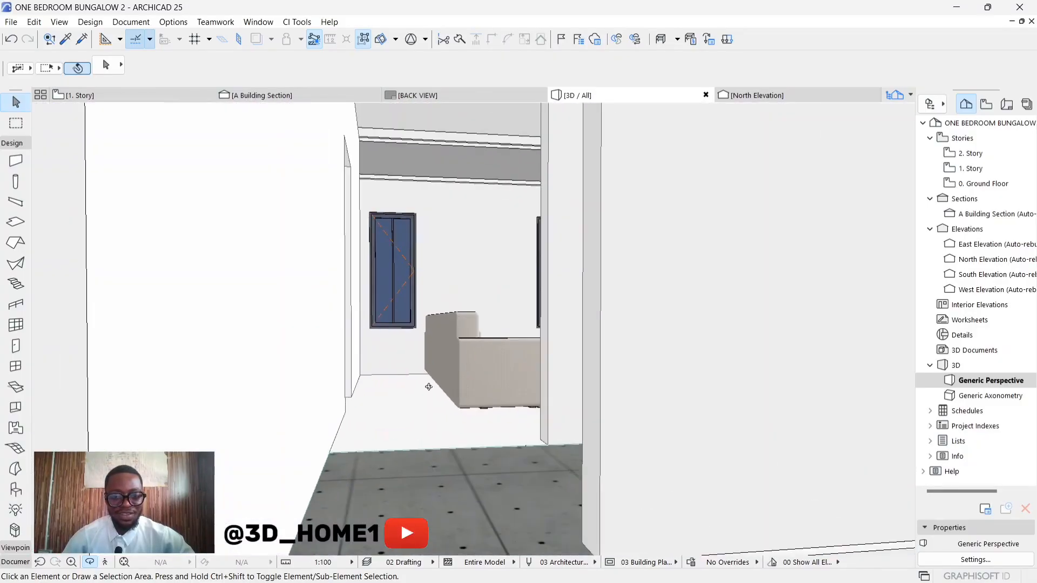
drag(428, 387, 467, 369)
scroll(454, 356, down, 2)
scroll(453, 360, down, 5)
drag(488, 322, 319, 281)
scroll(340, 271, up, 6)
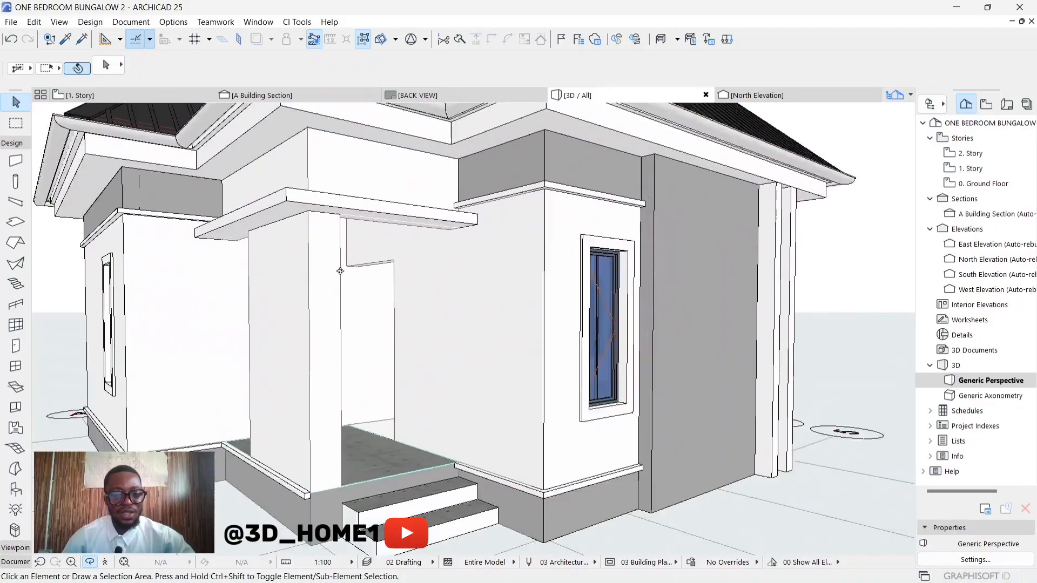
scroll(340, 271, up, 1)
scroll(430, 367, down, 1)
mouse_move(415, 350)
mouse_down()
mouse_move(381, 349)
mouse_move(416, 347)
mouse_up()
scroll(429, 349, up, 2)
scroll(429, 349, down, 6)
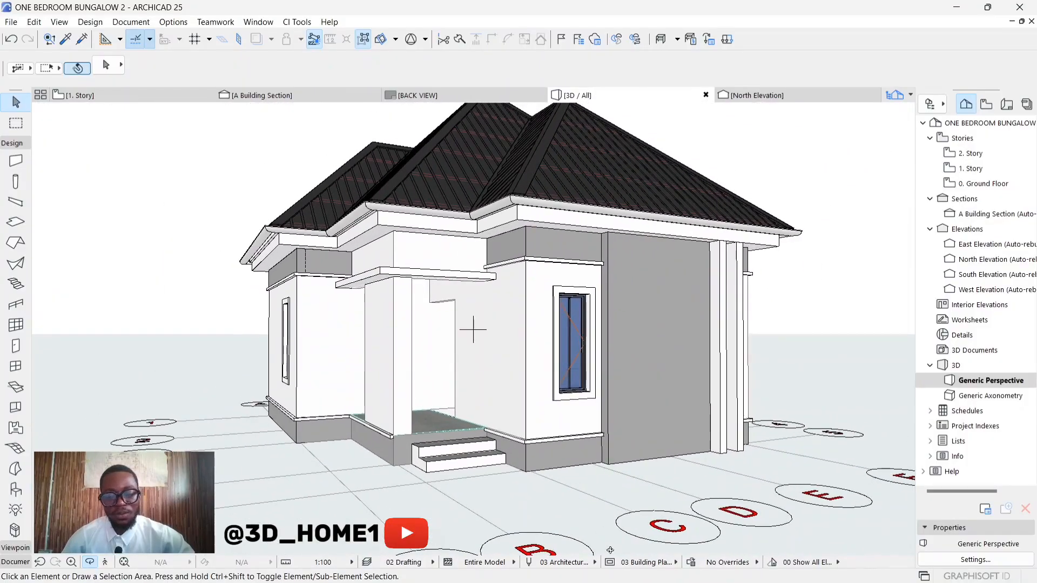
Switch to File Explorer and open "Door for arc...skp" from the SketchUP M folder in SketchUp, dismissing the version notice
mouse_move(641, 566)
mouse_move(699, 575)
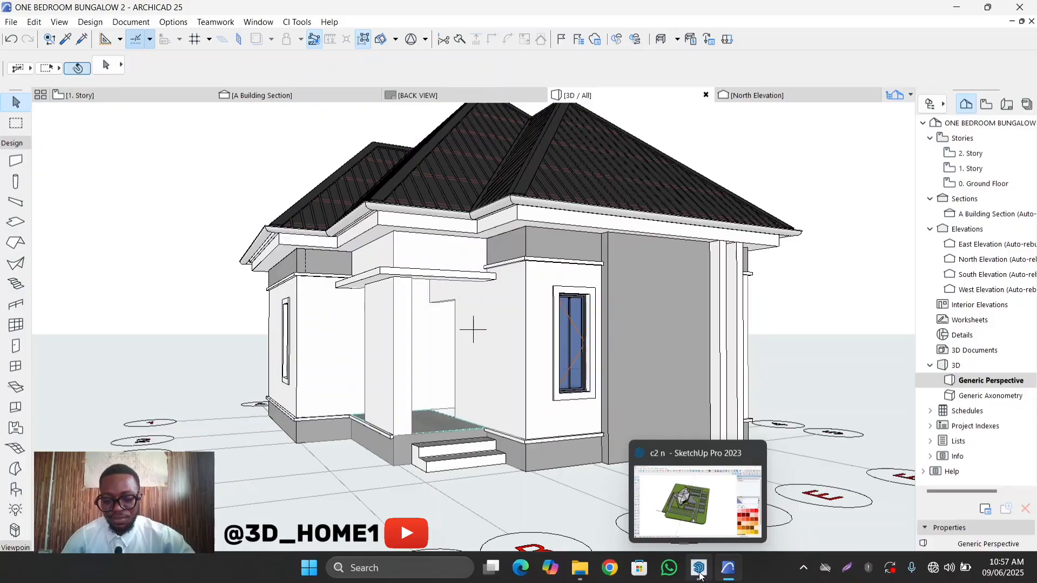
click(579, 567)
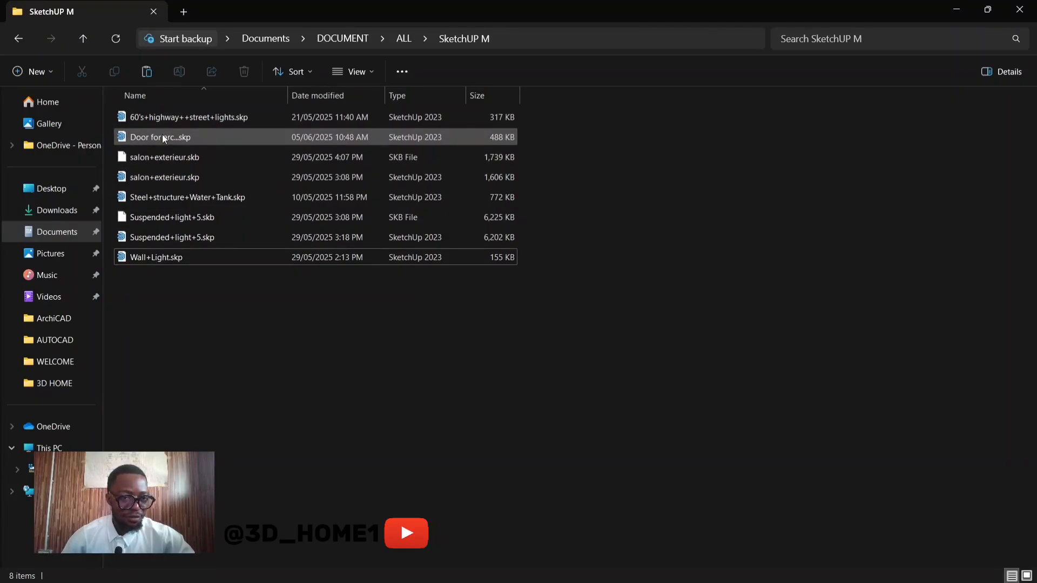
click(193, 134)
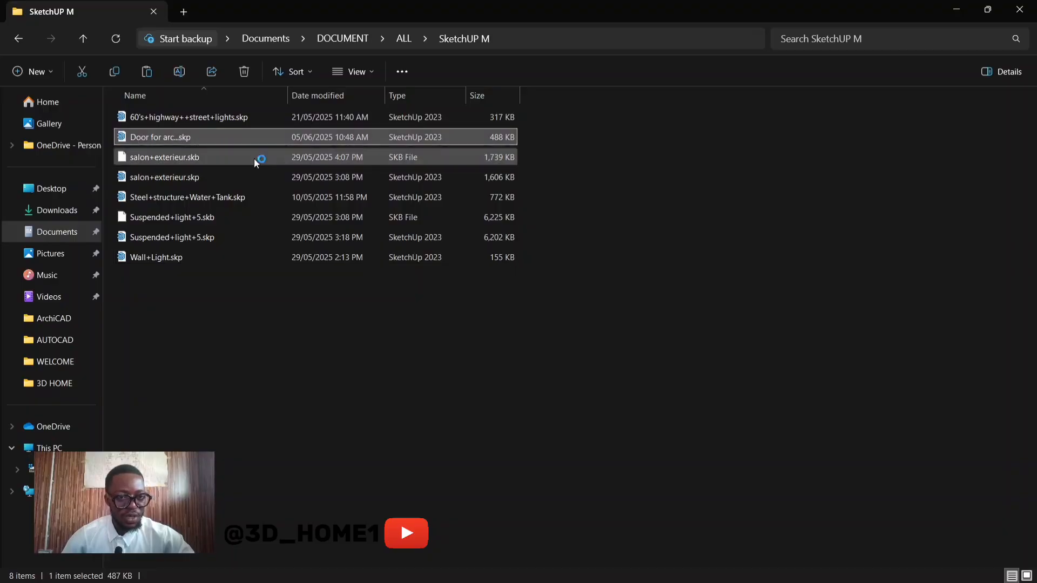
double_click(239, 184)
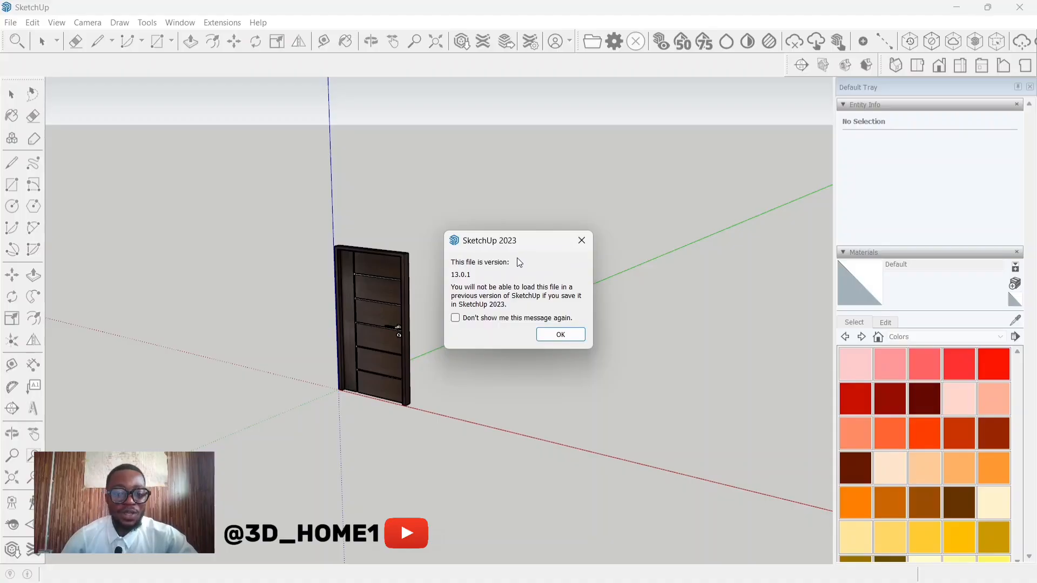
click(550, 332)
Examine the dark wooden door model up close and from a different angle
scroll(475, 246, up, 3)
scroll(476, 246, down, 2)
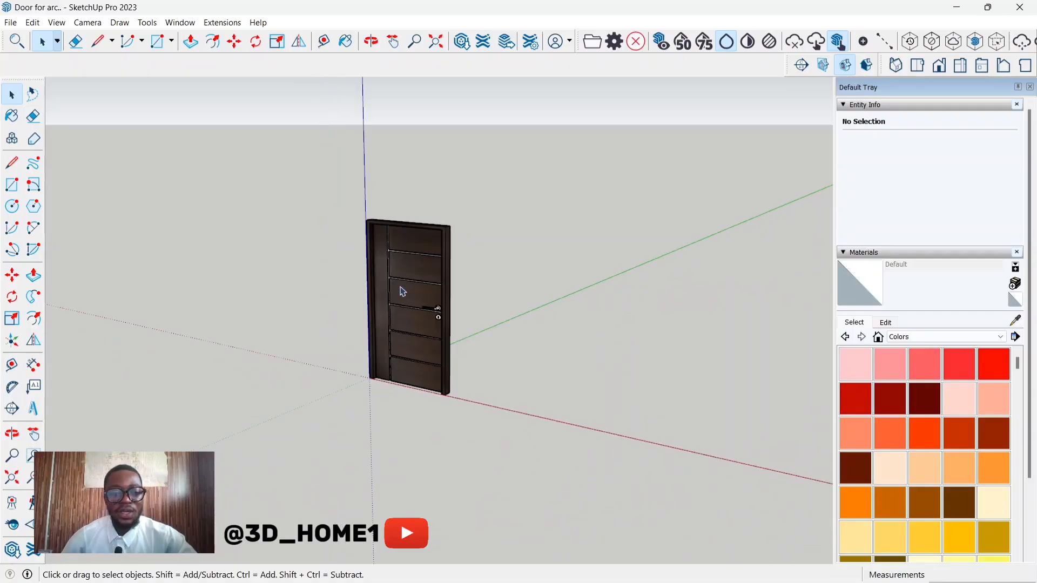
scroll(475, 246, up, 3)
scroll(271, 287, down, 3)
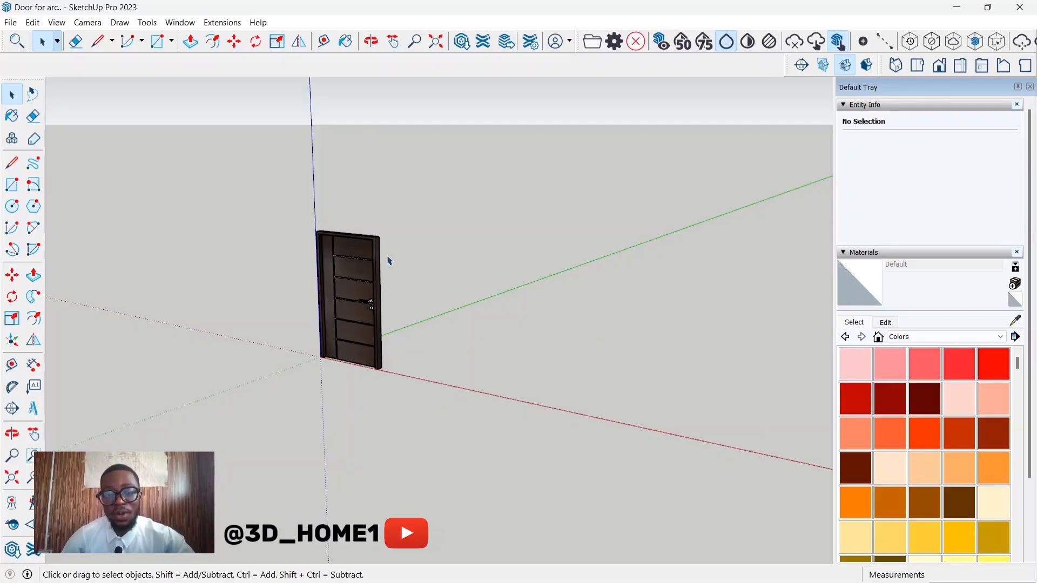
scroll(346, 243, up, 2)
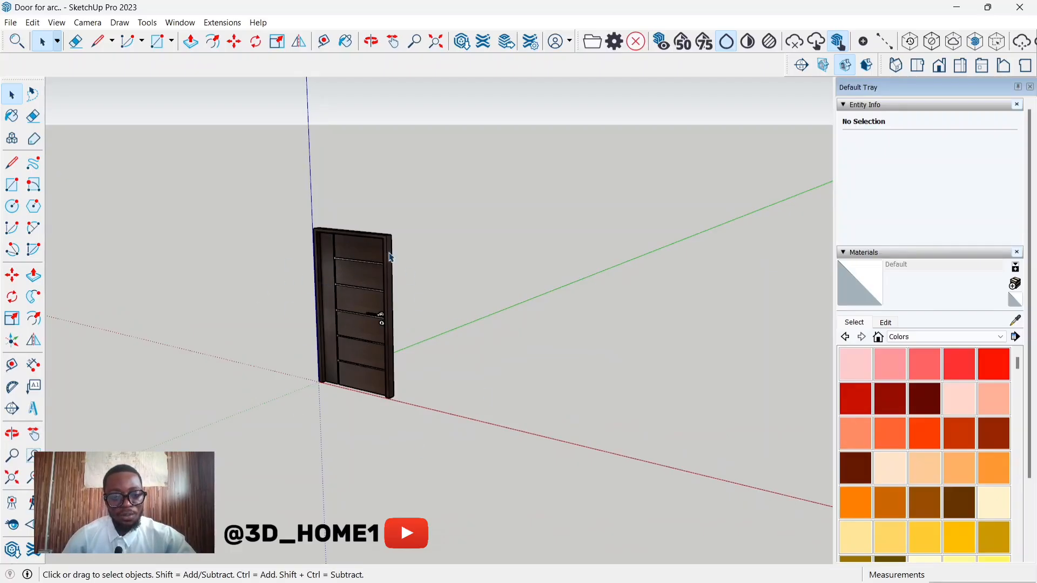
scroll(394, 270, down, 2)
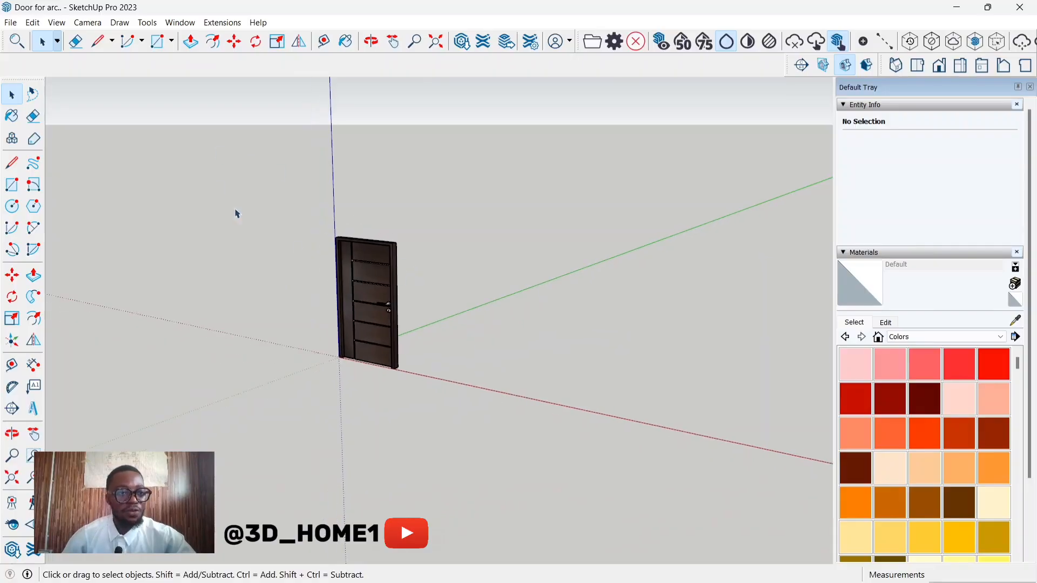
middle_drag(361, 292, 421, 294)
key(space)
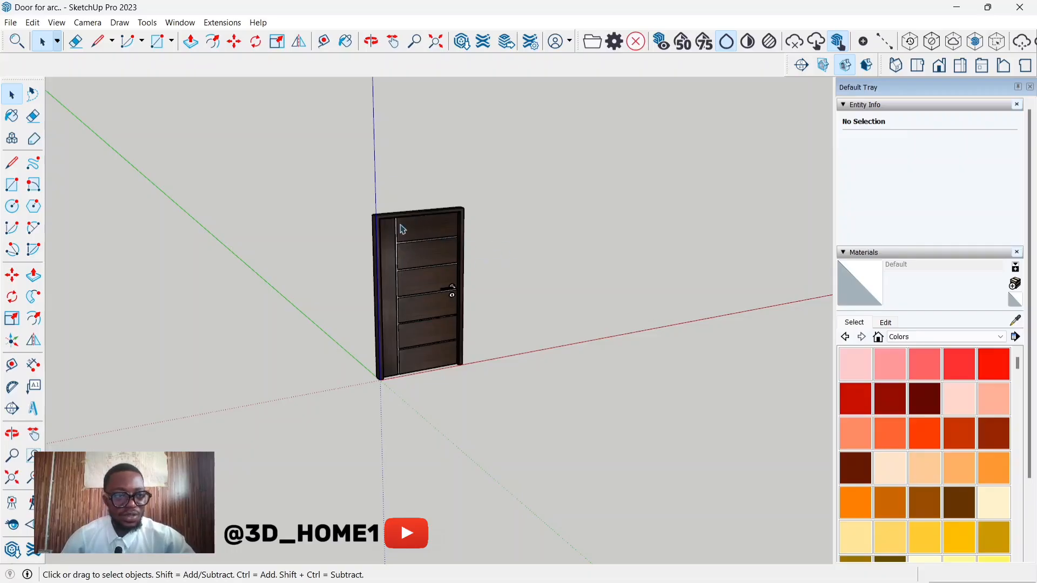
Save the door model as DD in the SketchUP M folder, using the SketchUp 2019 (*.skp) format
click(11, 23)
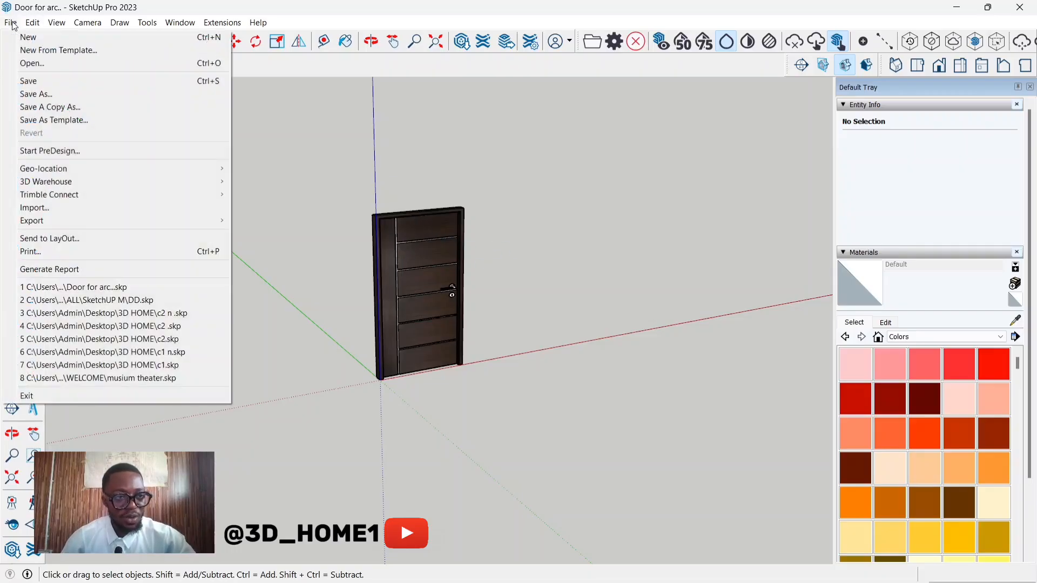
click(56, 95)
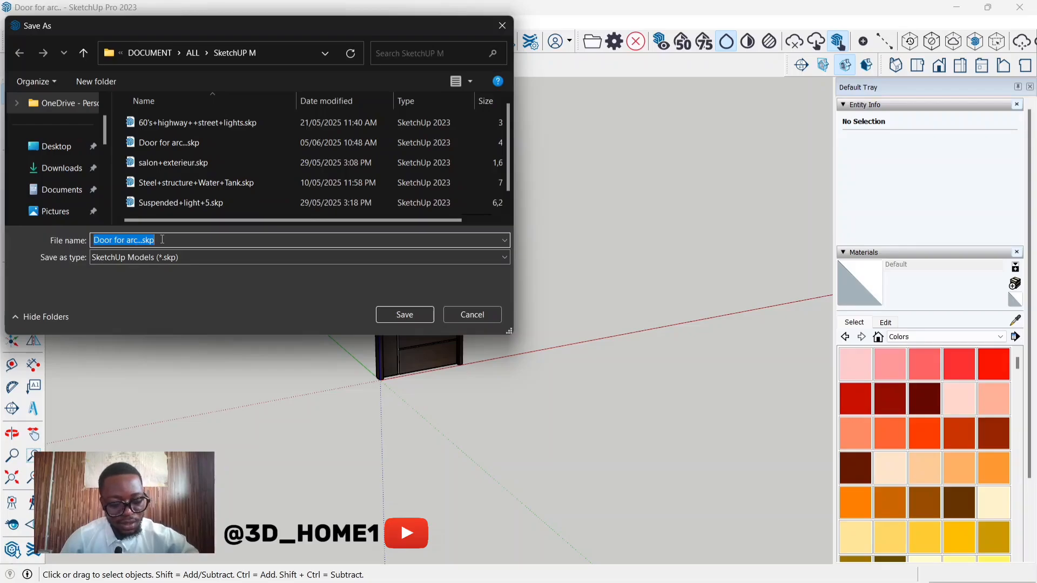
text(DD)
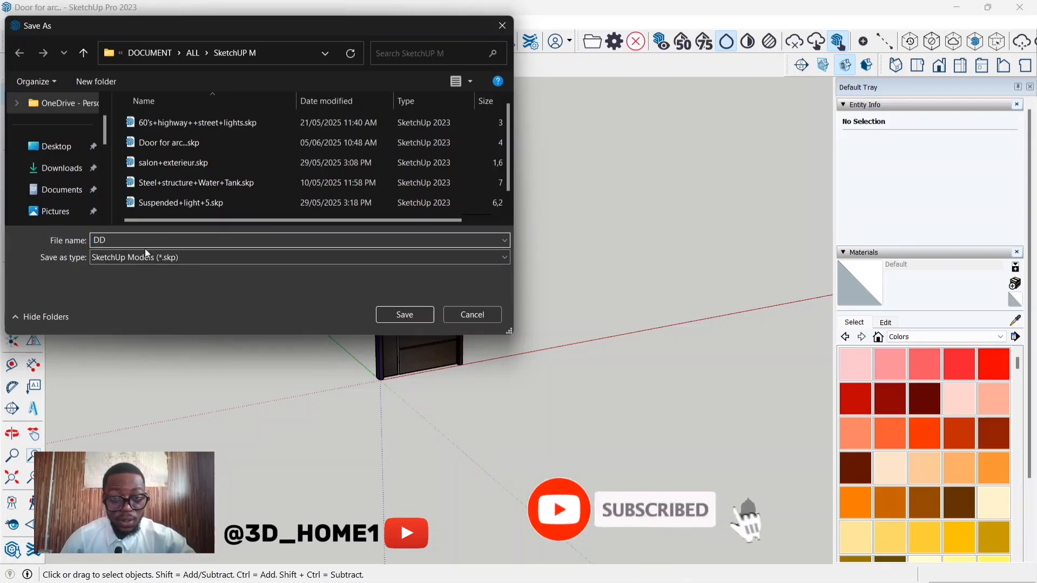
click(180, 259)
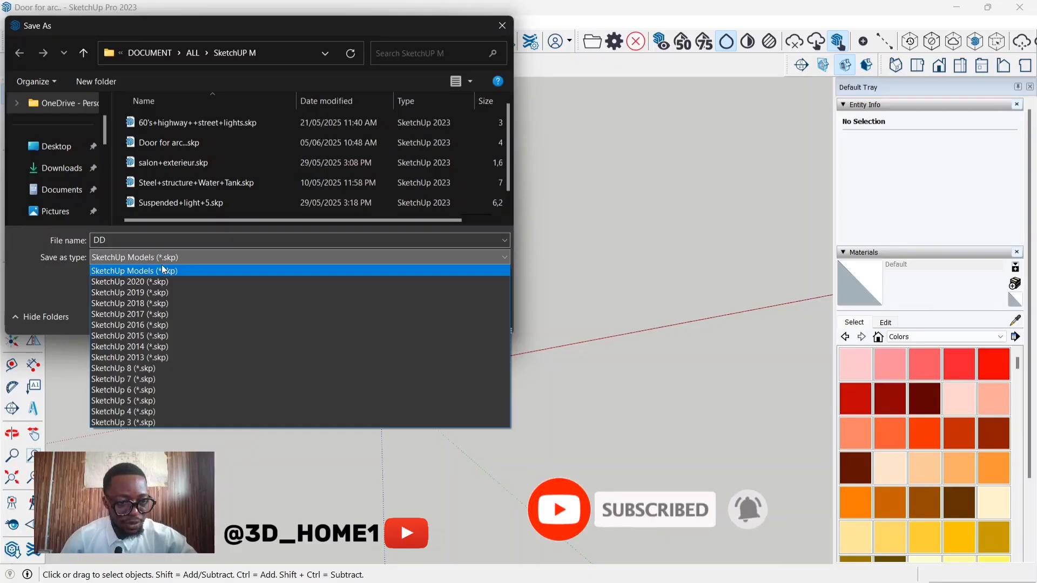
click(151, 291)
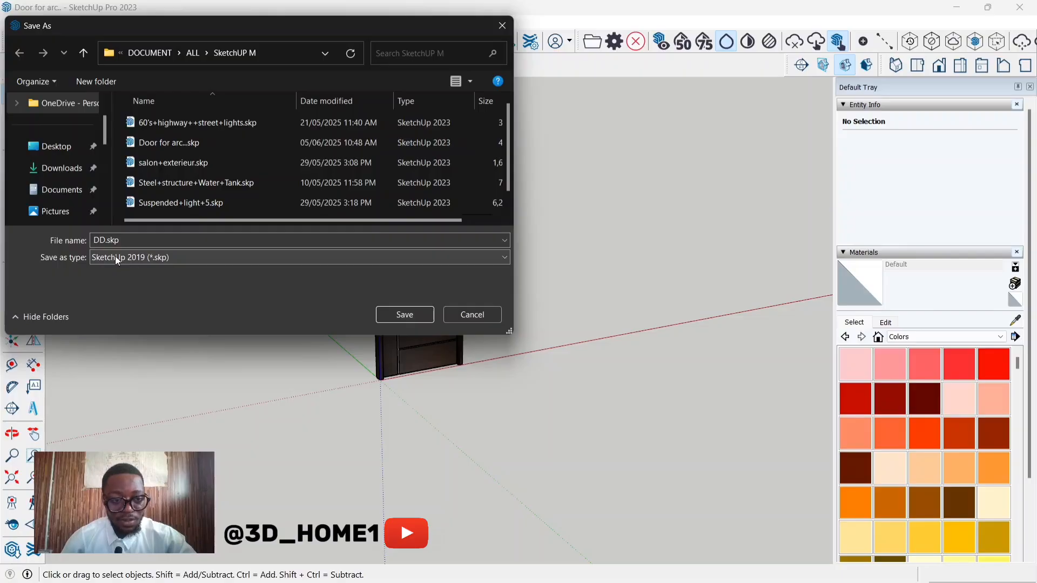
click(390, 315)
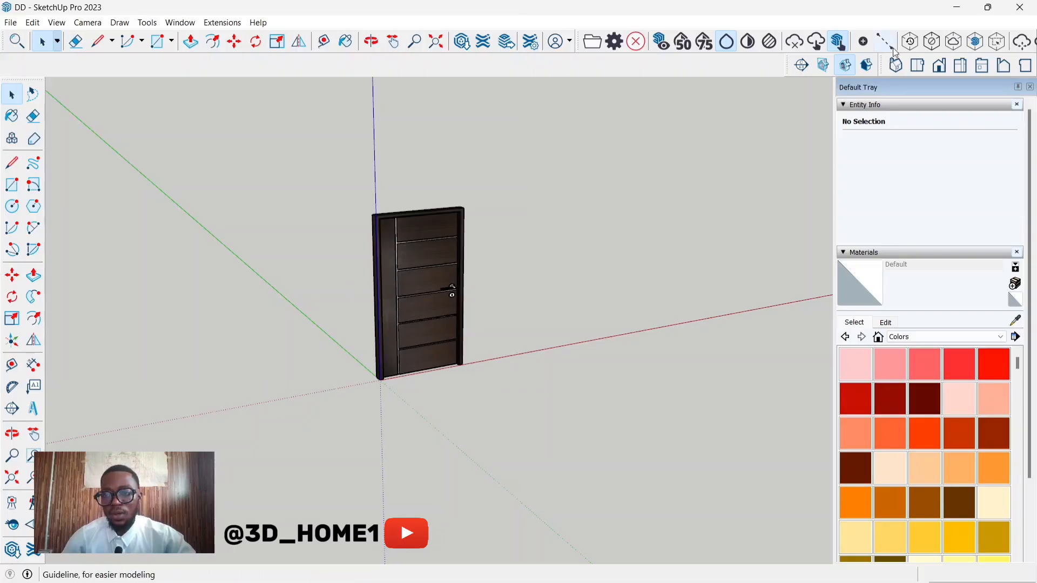
Switch back to ArchiCAD and show the whole 1. Story floor plan
click(961, 6)
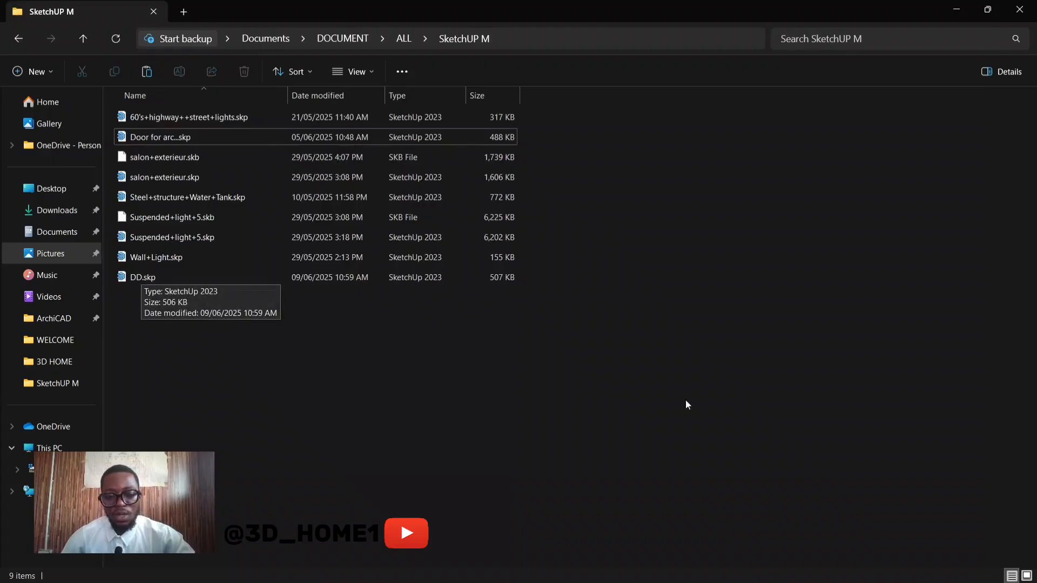
mouse_move(772, 578)
click(723, 571)
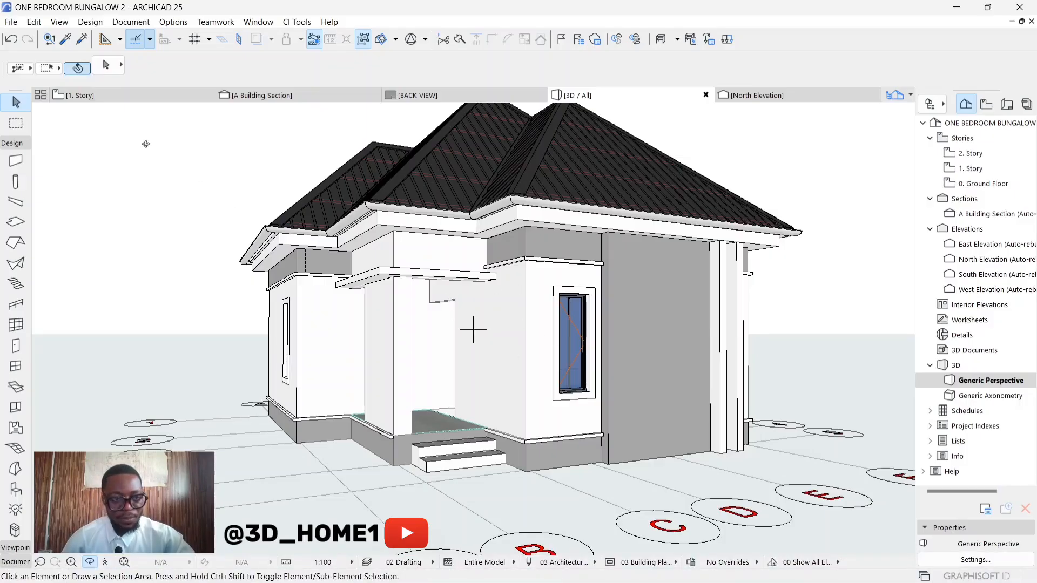
click(93, 95)
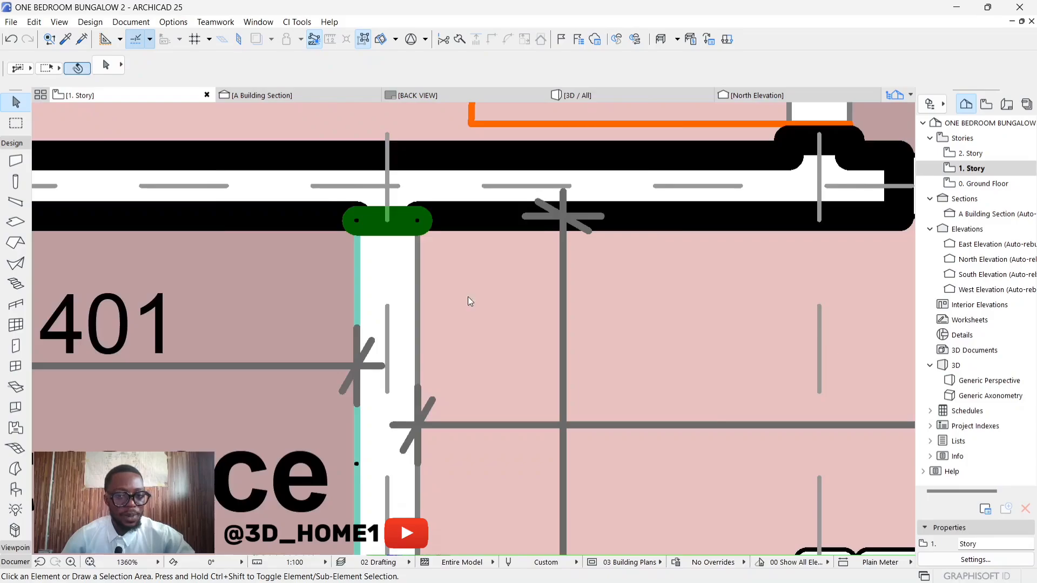
scroll(495, 274, down, 13)
scroll(497, 272, up, 3)
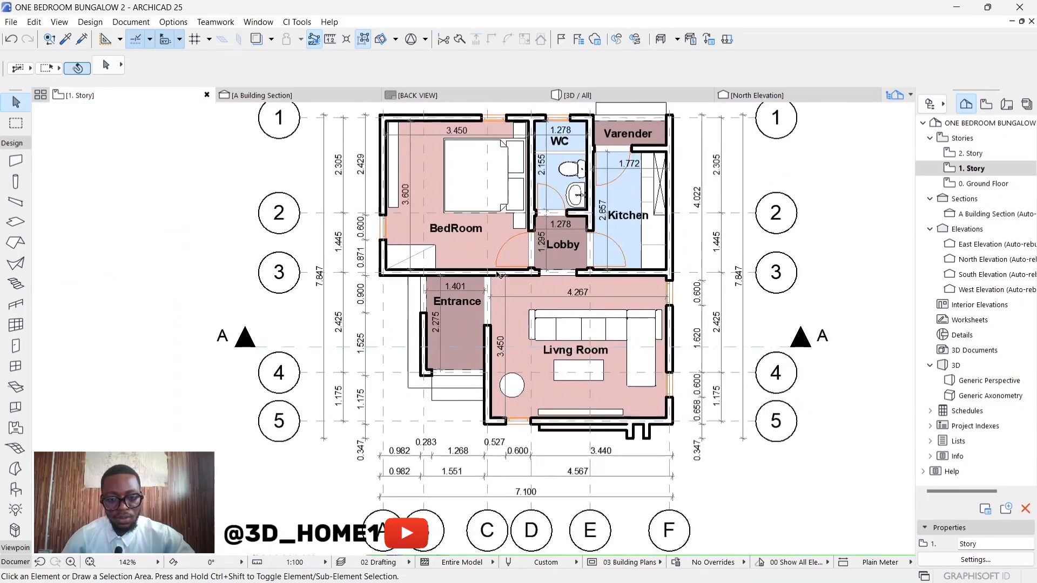
scroll(499, 274, down, 2)
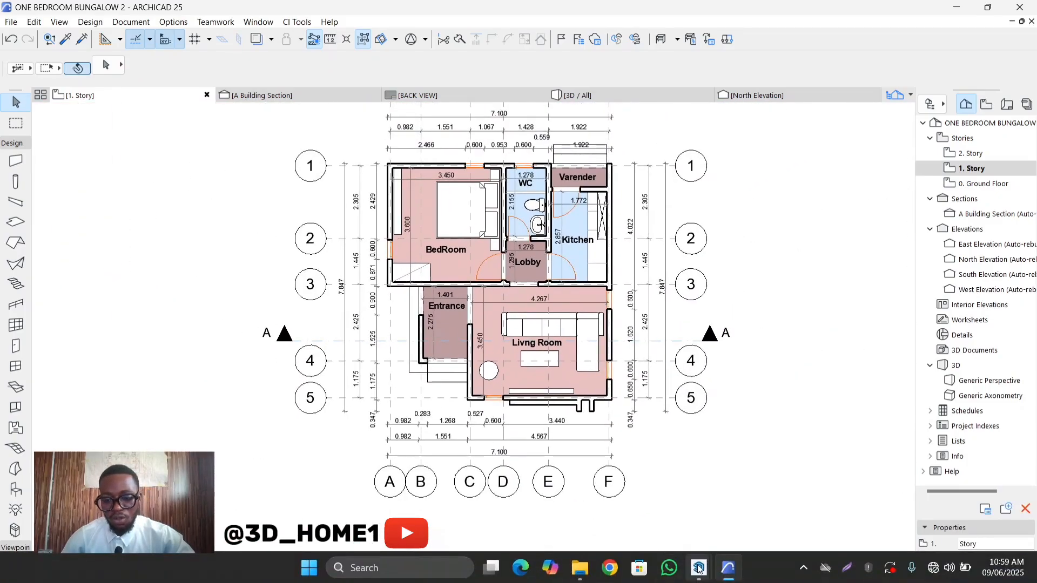
Bring DD.skp from File Explorer into the ArchiCAD floor plan and place it in the empty area outside the building, near grid line 3
click(582, 569)
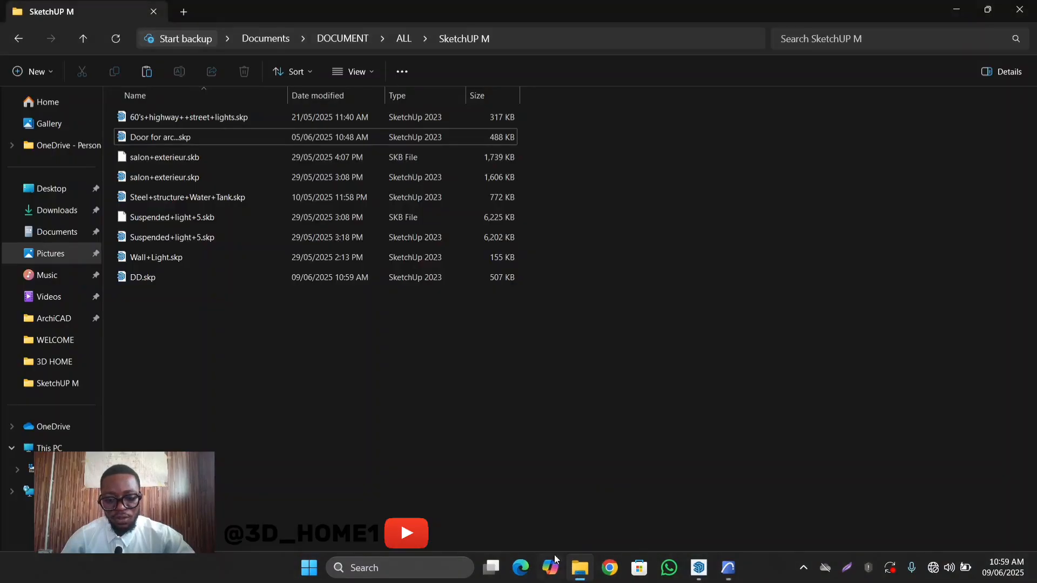
click(181, 278)
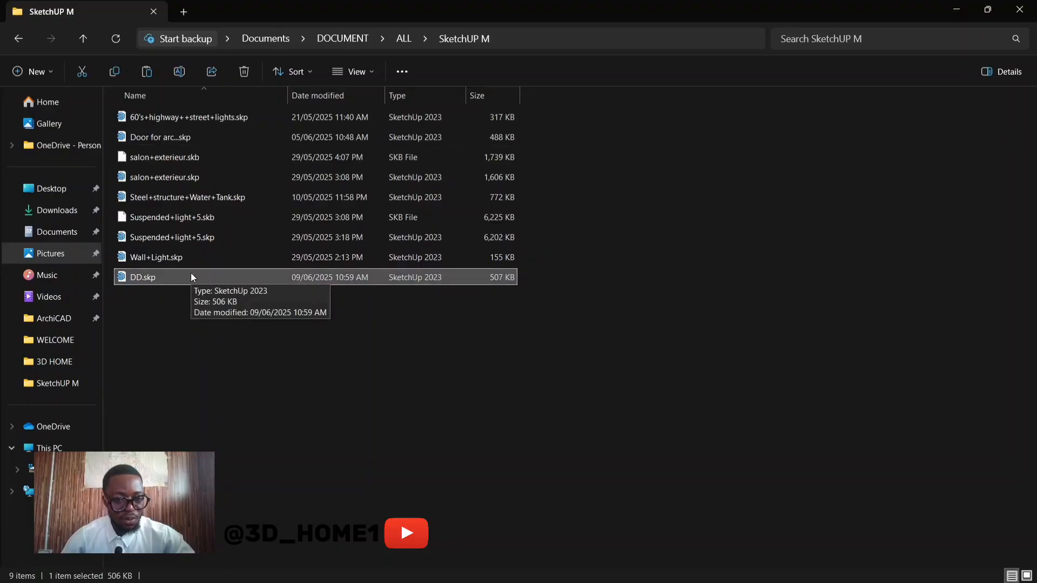
mouse_move(189, 275)
mouse_down()
mouse_move(262, 363)
mouse_move(546, 453)
mouse_move(659, 525)
mouse_move(720, 580)
mouse_move(755, 581)
mouse_move(697, 546)
mouse_move(520, 481)
mouse_move(197, 282)
mouse_up()
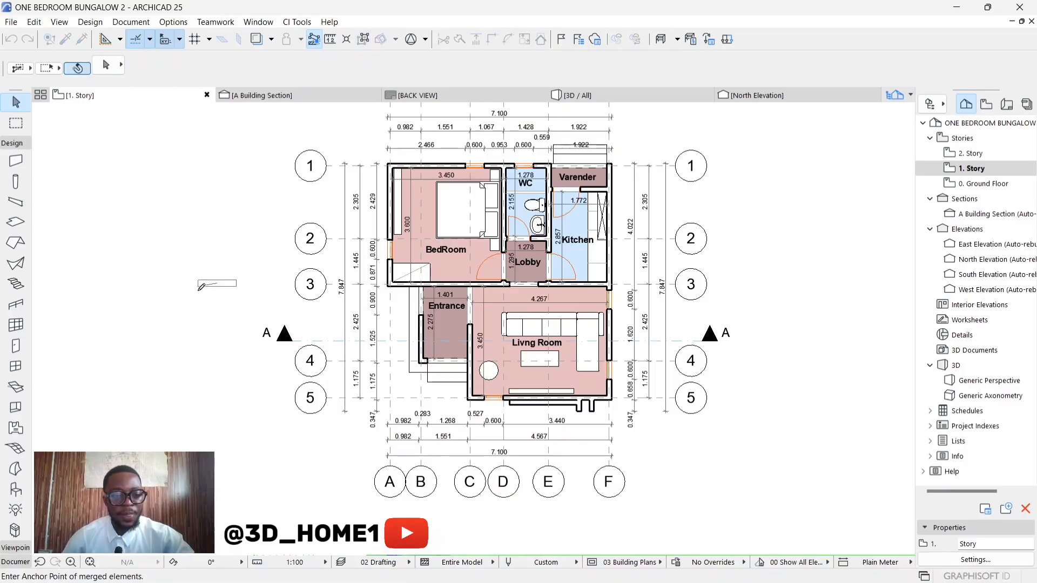
click(209, 303)
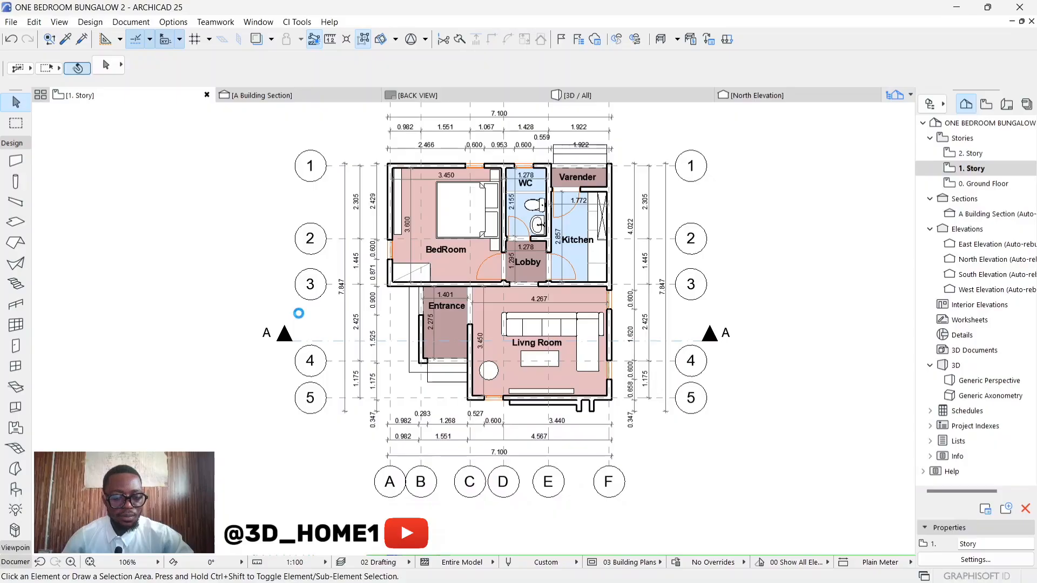
Inspect the imported door beside the bungalow in the plan and in the 3D view from several angles
scroll(178, 344, up, 5)
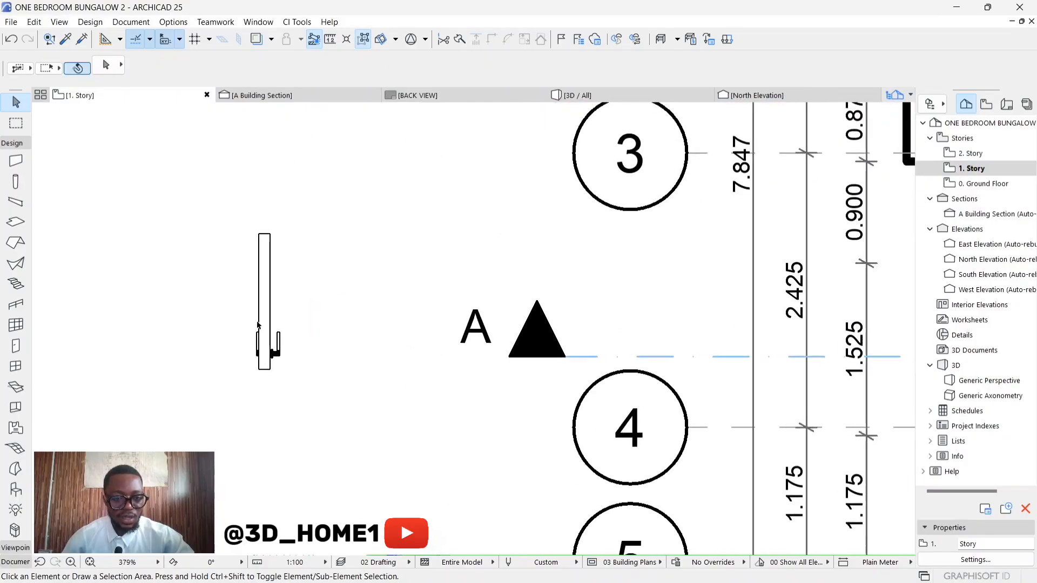
click(578, 95)
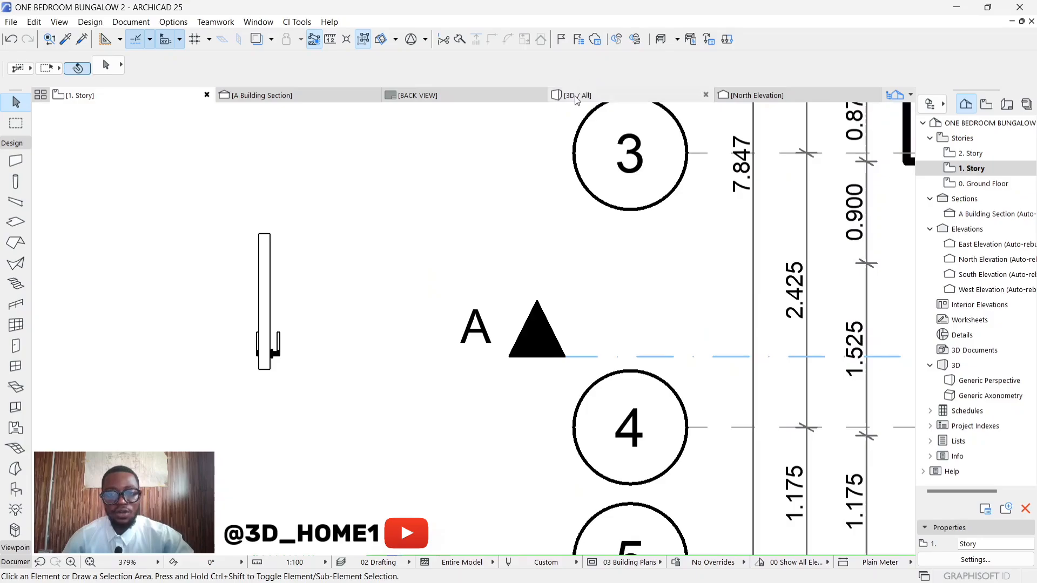
scroll(500, 264, down, 5)
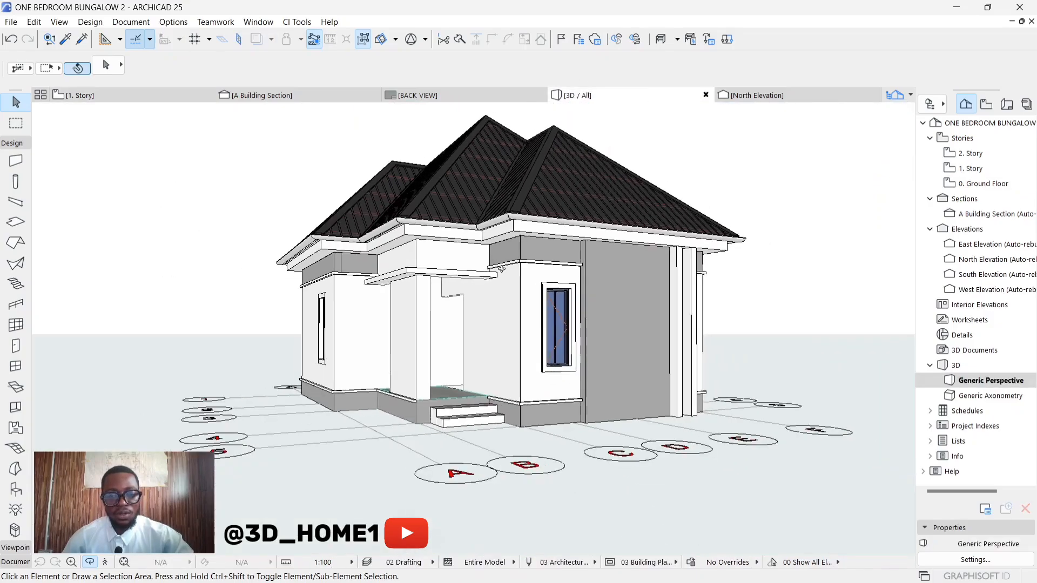
scroll(178, 328, up, 8)
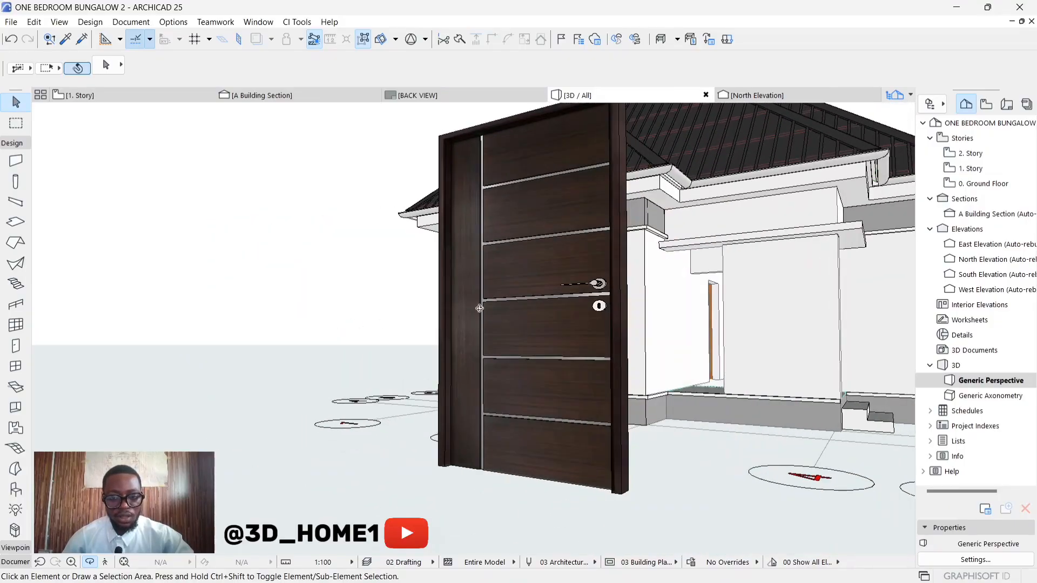
shift+middle_drag(479, 308, 285, 331)
shift+middle_drag(269, 291, 270, 349)
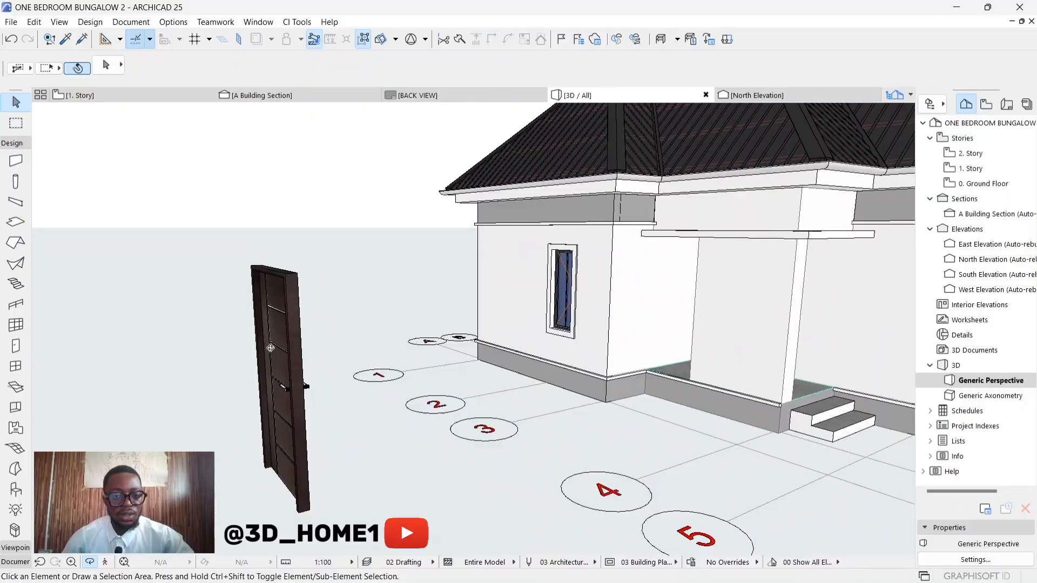
scroll(282, 333, down, 3)
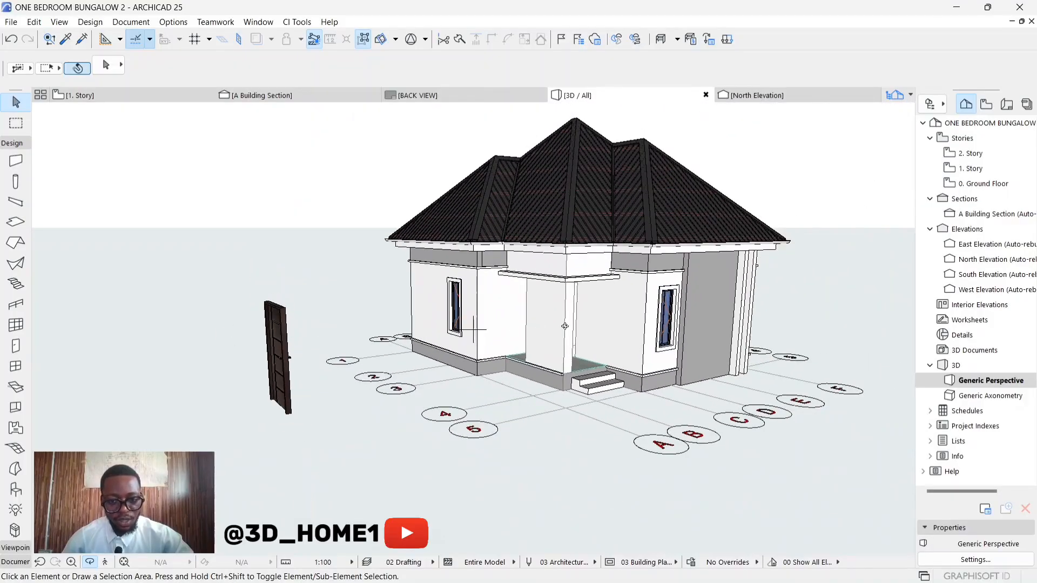
On the 1. Story plan, move the imported door from outside the building to the Entrance opening's inner corner at the bedroom wall
click(76, 95)
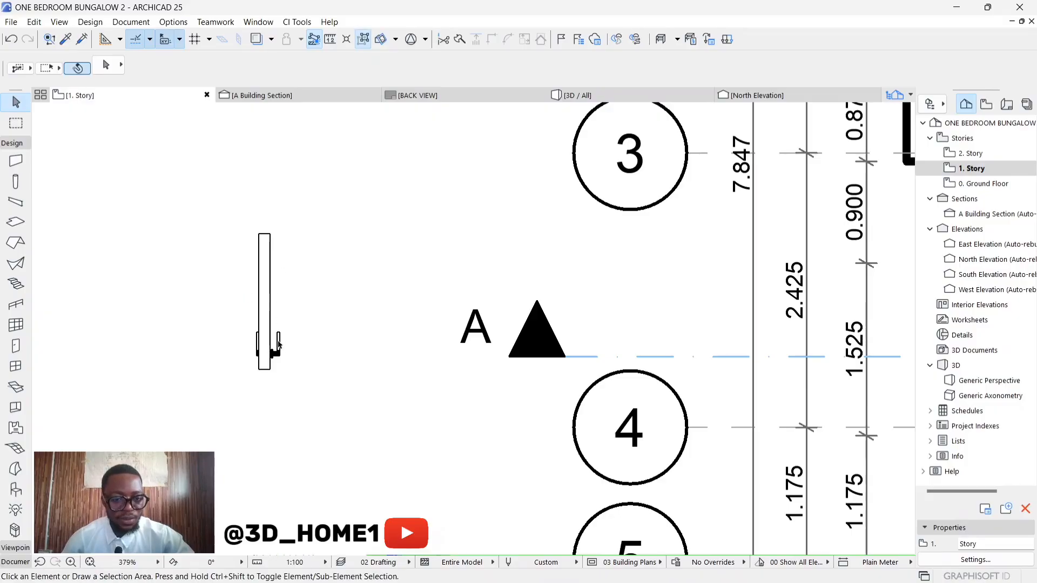
drag(276, 357, 217, 329)
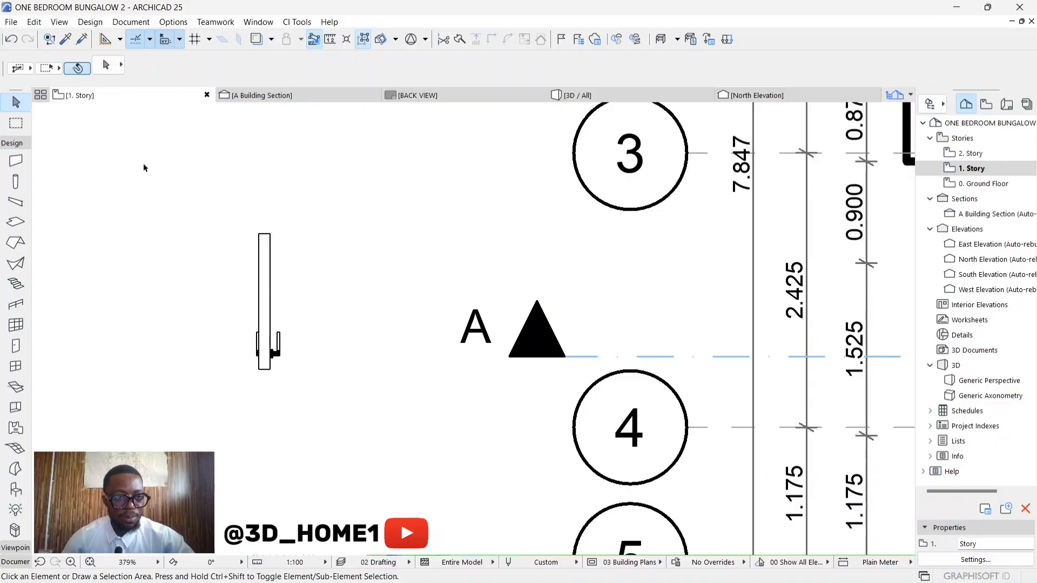
drag(146, 163, 372, 466)
click(372, 465)
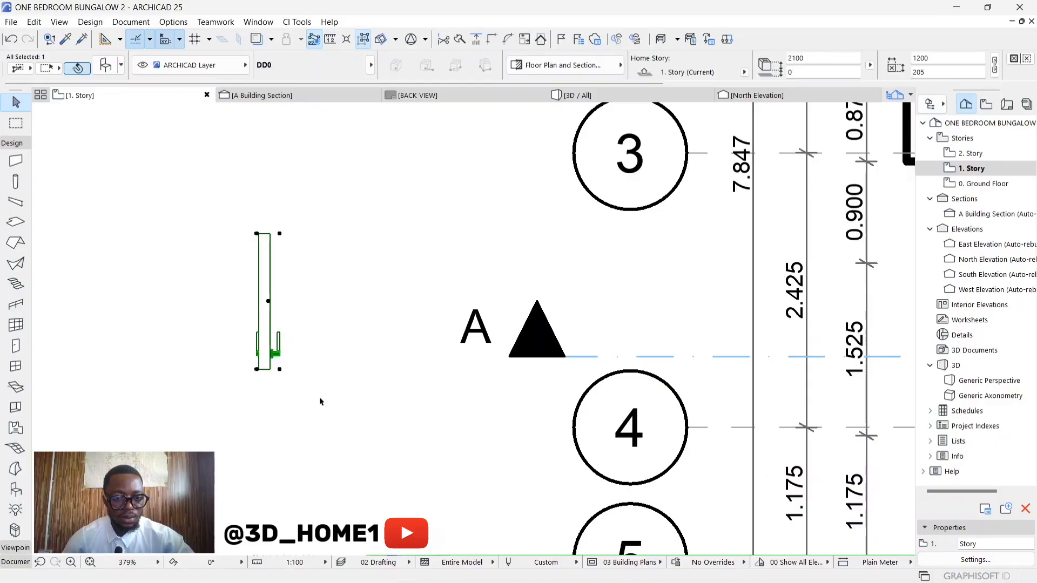
click(281, 237)
scroll(216, 308, down, 3)
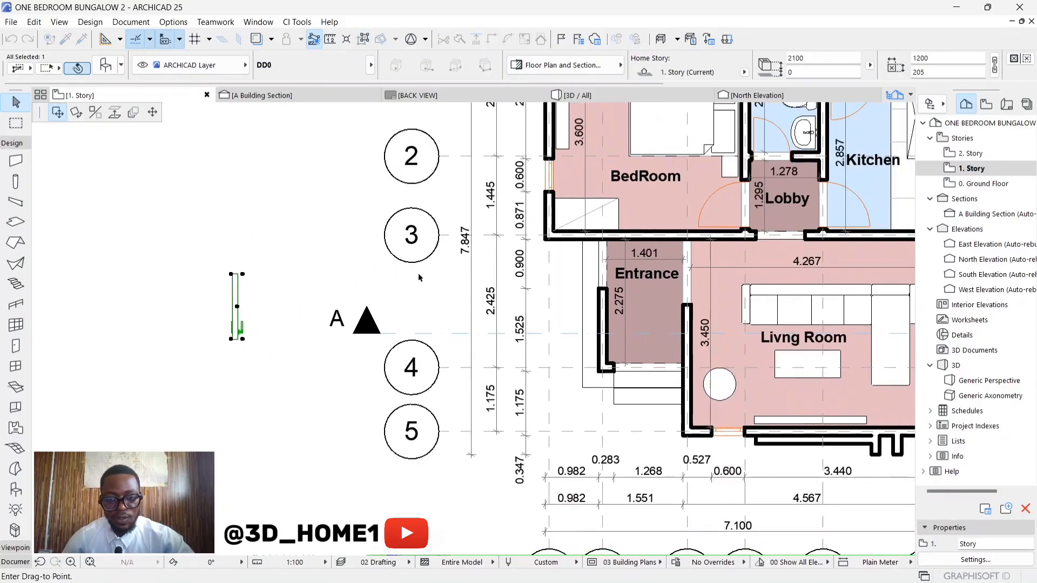
scroll(601, 267, up, 1)
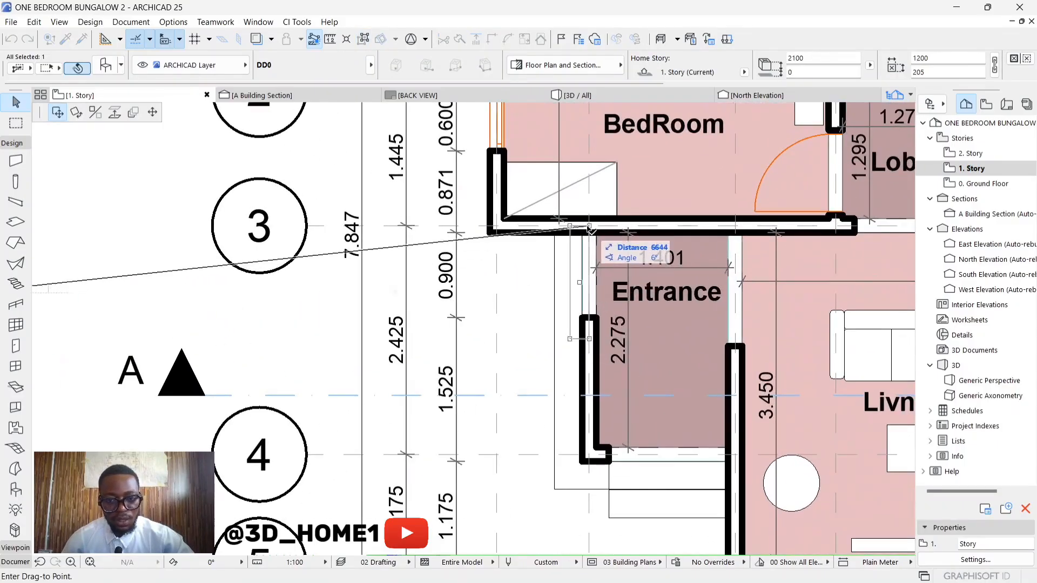
scroll(602, 246, up, 6)
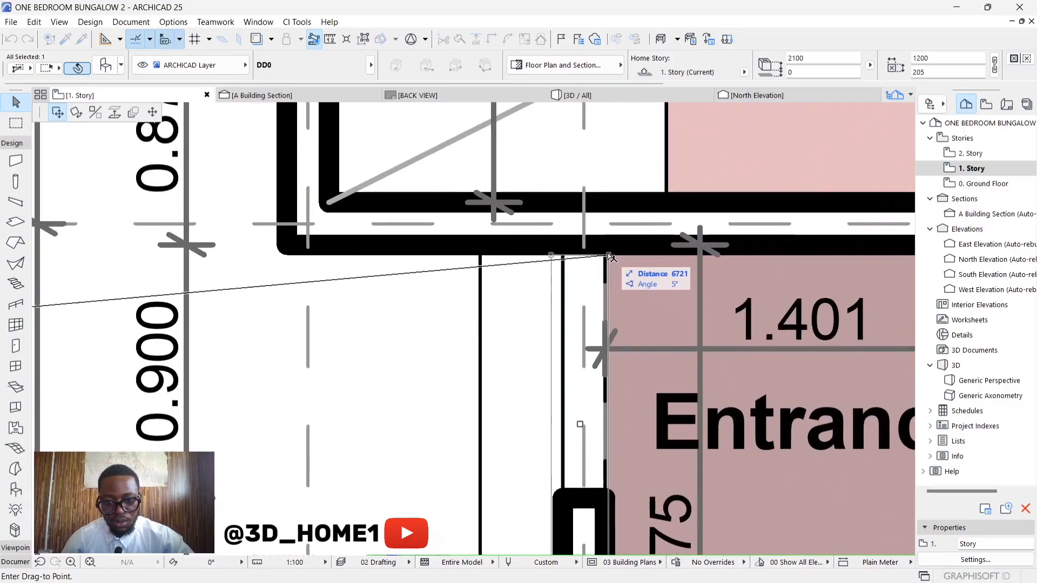
click(605, 254)
scroll(605, 257, up, 4)
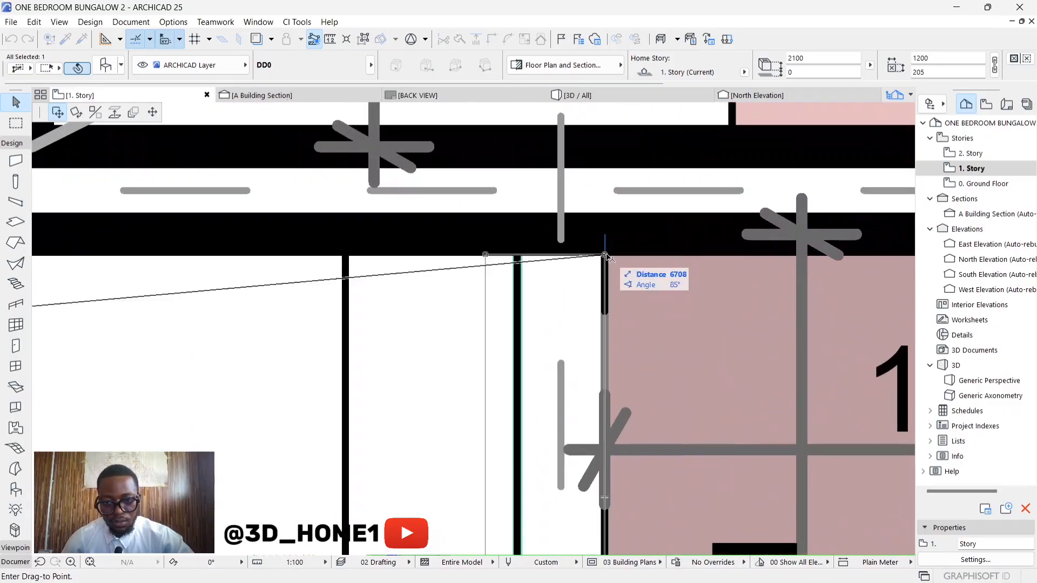
click(605, 256)
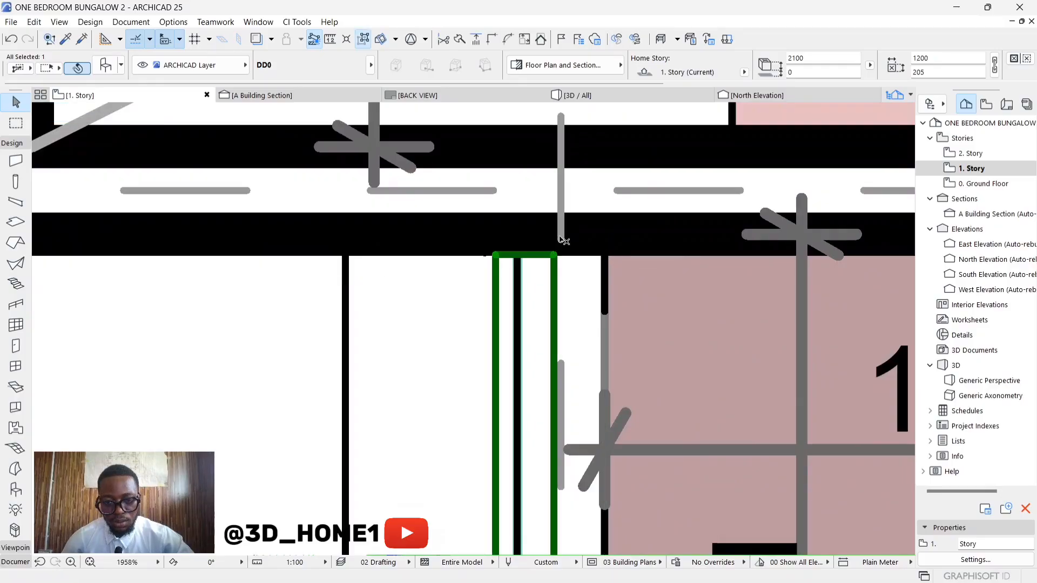
Shift the door farther into the Entrance opening, placing its outer corner on the outer face line of the wall
scroll(563, 241, down, 5)
scroll(537, 259, up, 3)
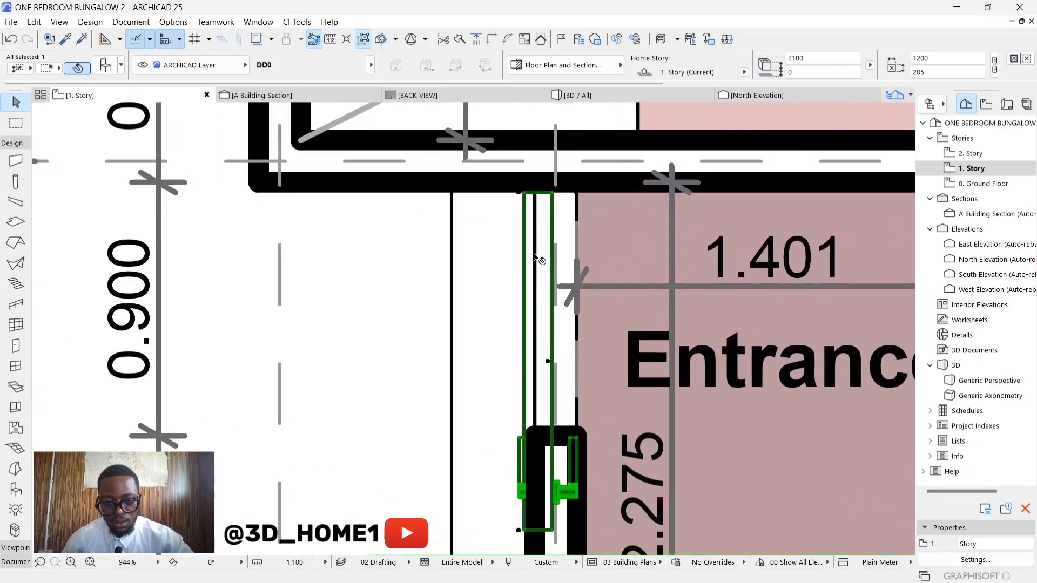
scroll(535, 232, down, 1)
scroll(523, 201, up, 3)
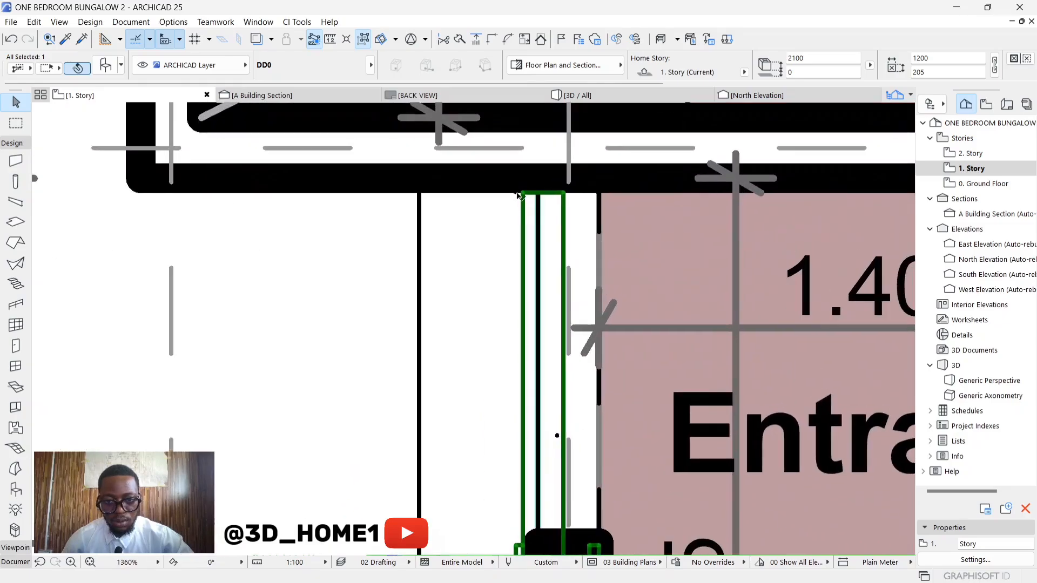
click(517, 193)
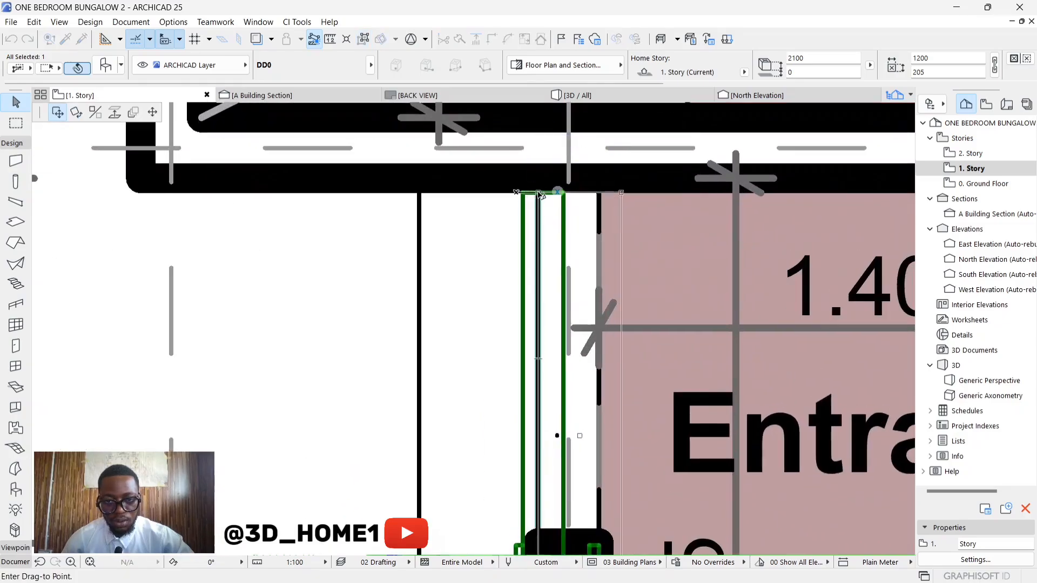
click(538, 193)
scroll(537, 204, down, 4)
key(Escape)
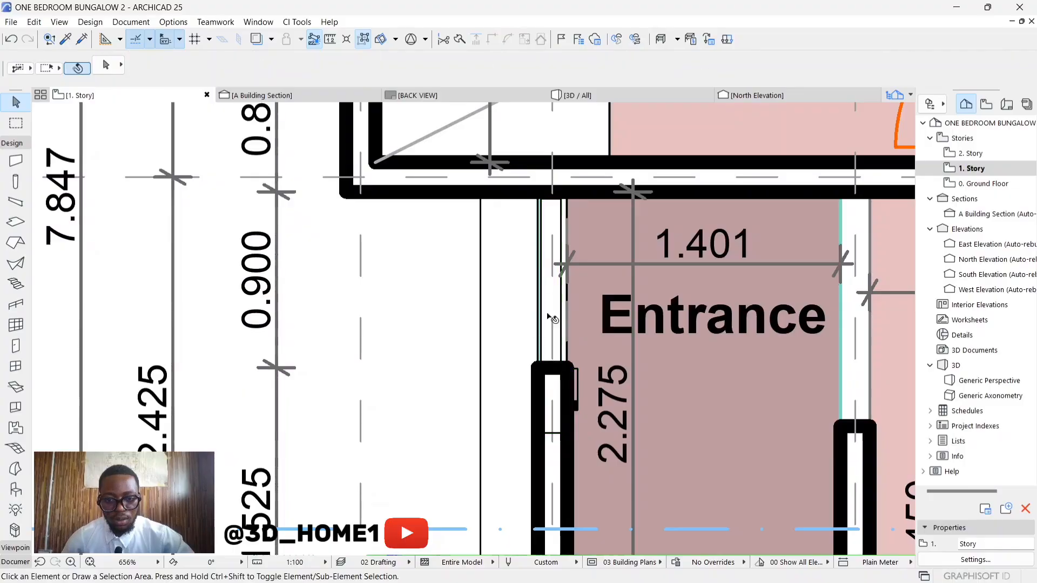
Resize the Entrance wall's rectangular door opening to 1200 mm wide and 2100 mm high
click(568, 304)
scroll(568, 318, up, 5)
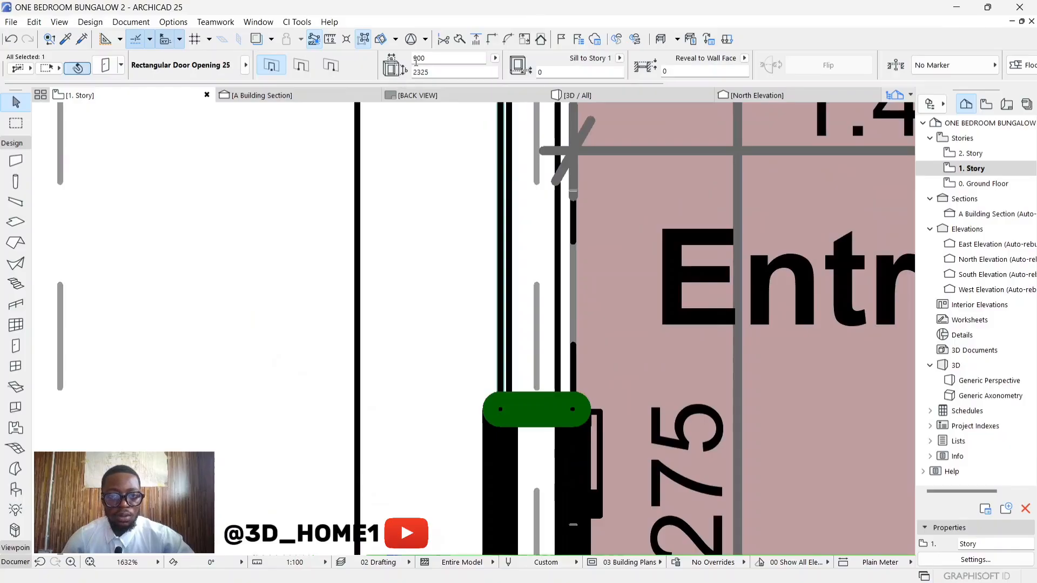
text(1)
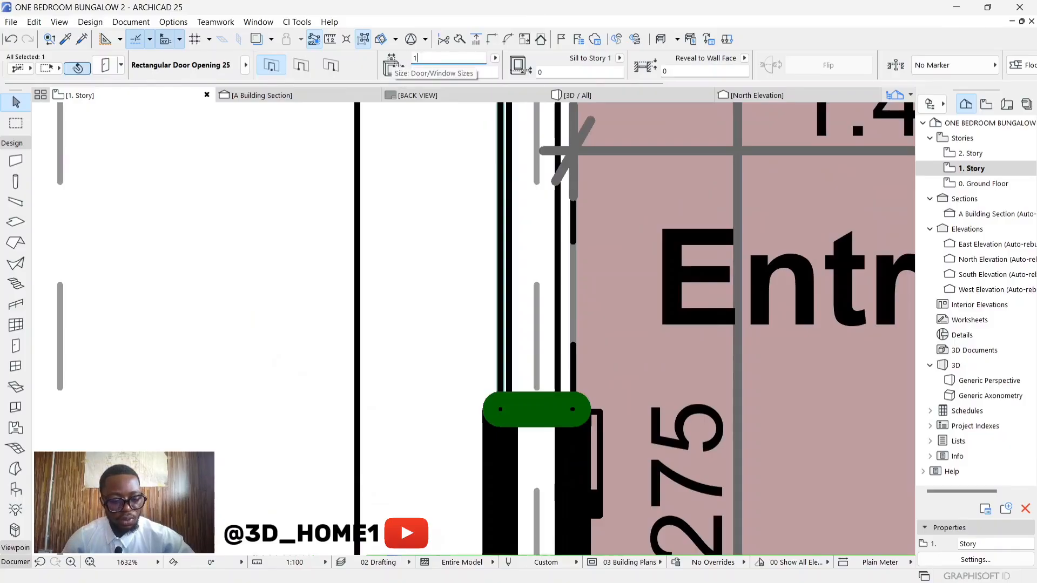
text(200)
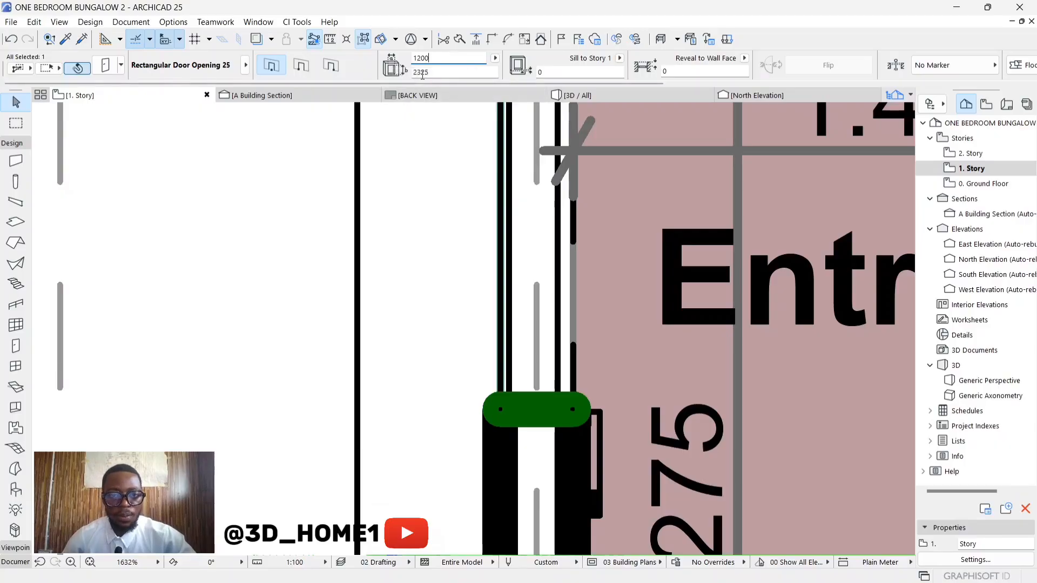
key(Return)
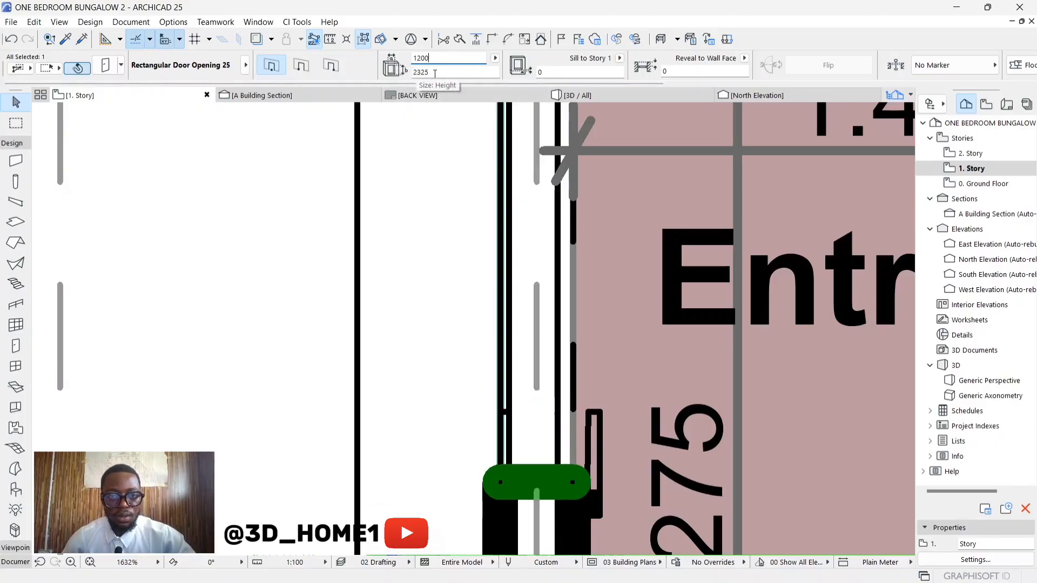
click(440, 72)
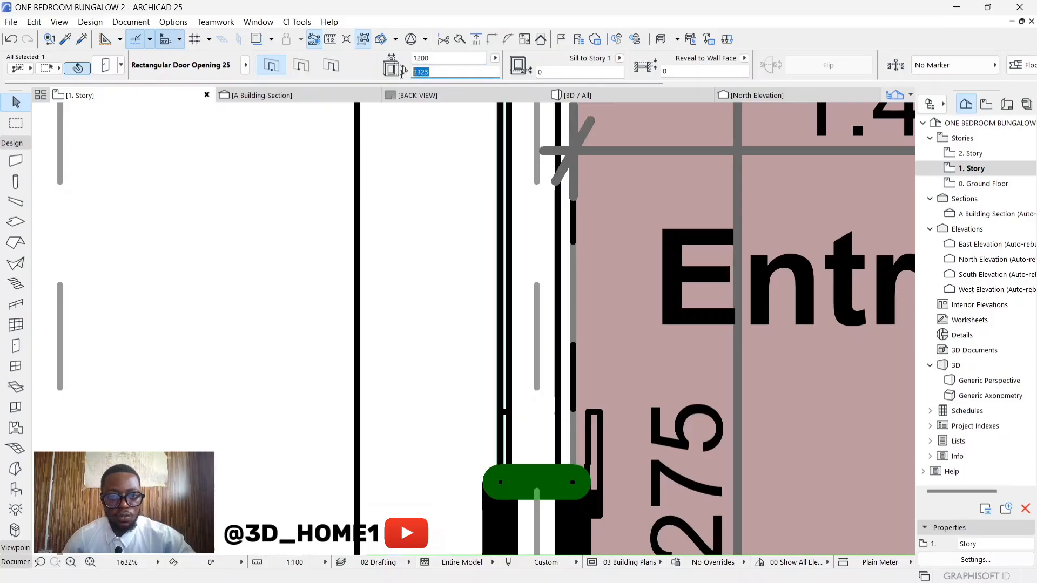
text(21)
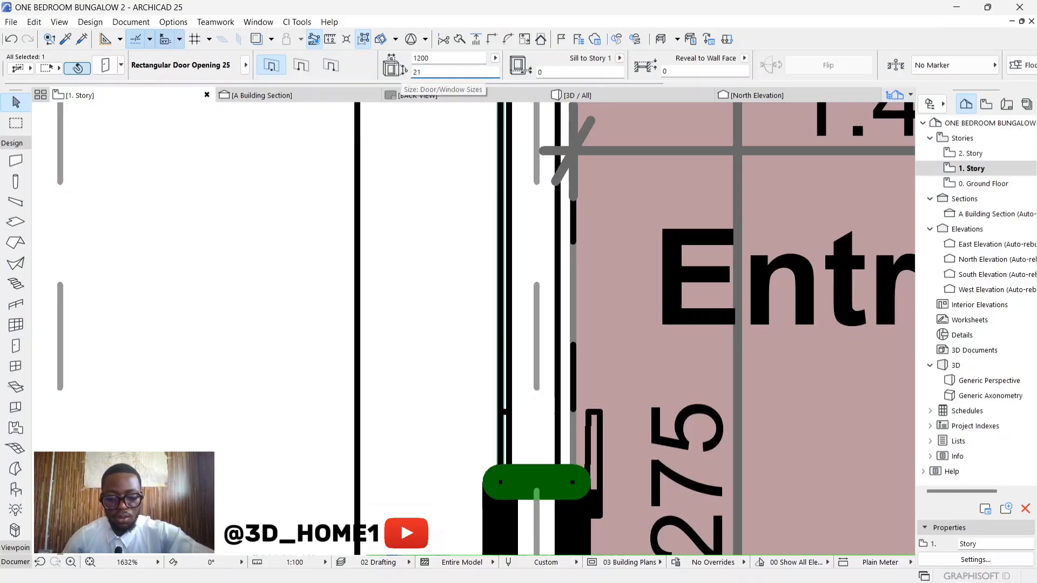
text(00)
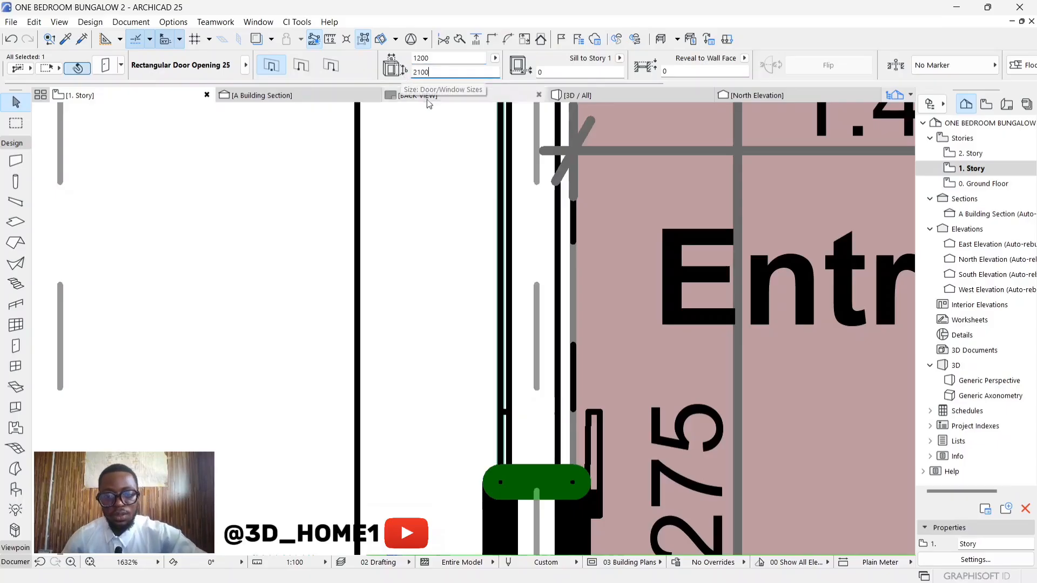
click(436, 205)
scroll(475, 250, down, 3)
scroll(475, 250, down, 3)
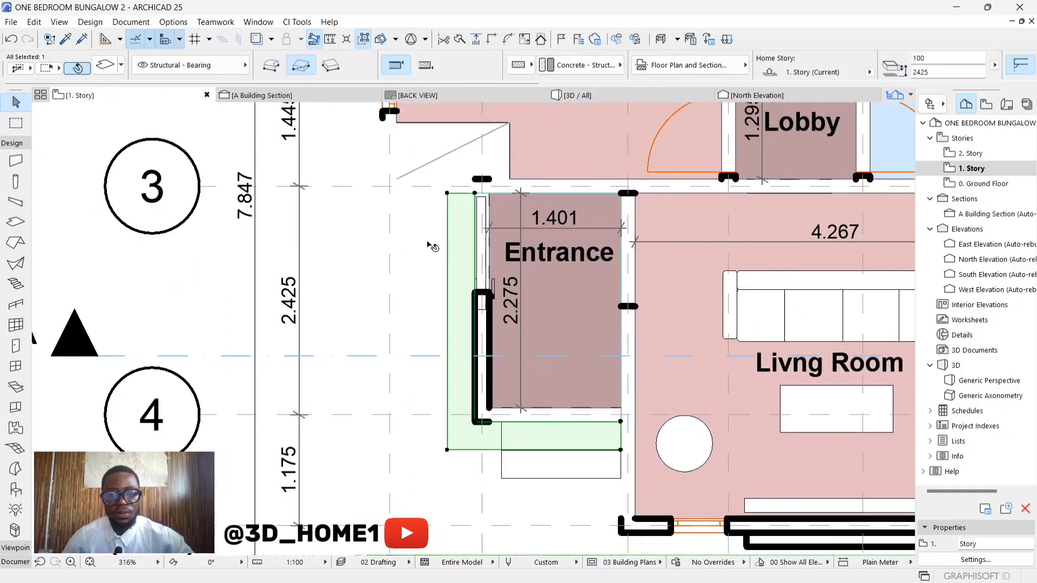
click(207, 250)
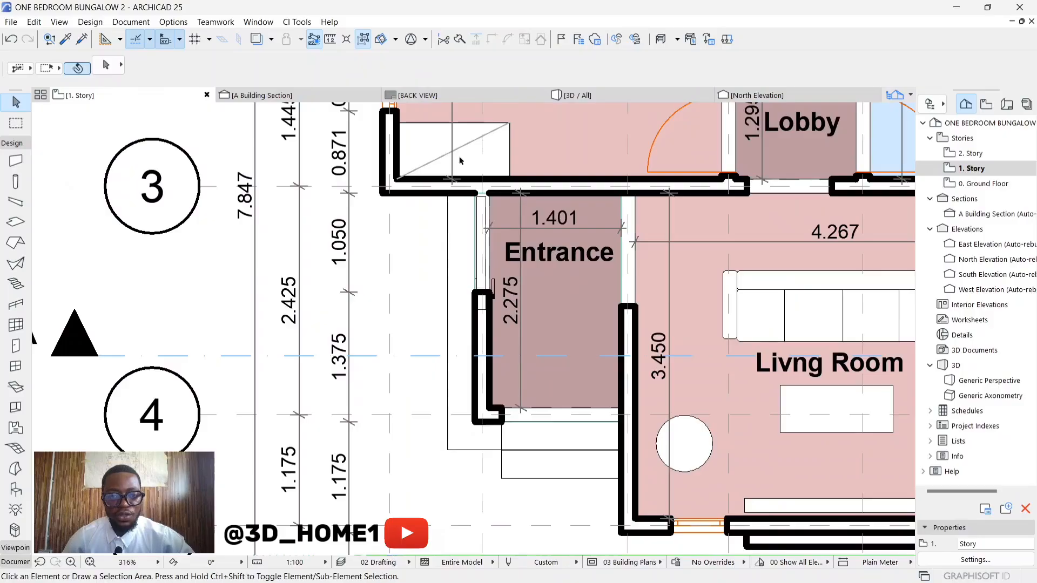
Move the door opening along the Entrance wall so its end meets the face of the bedroom wall
scroll(488, 199, up, 3)
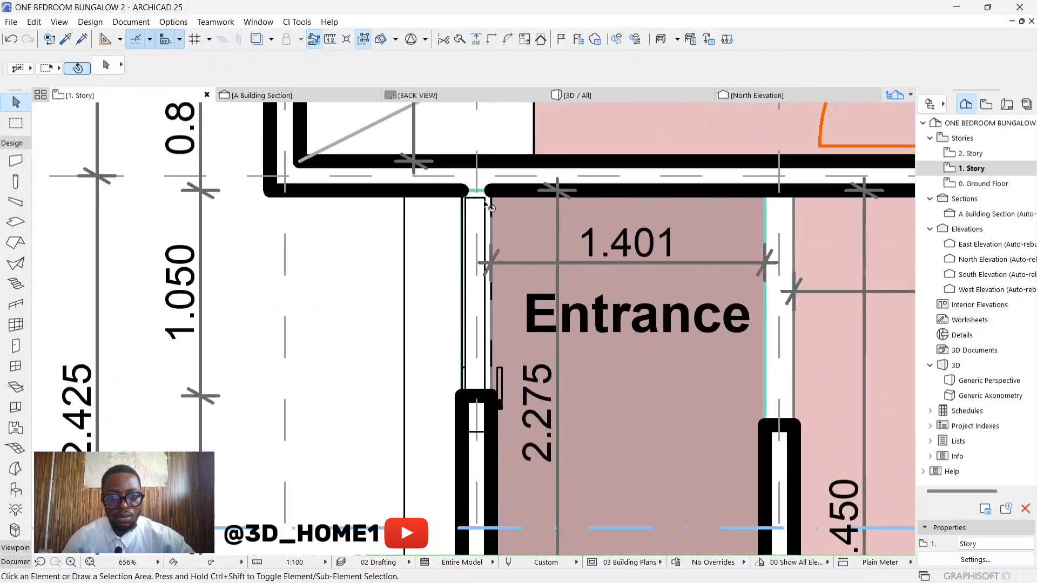
click(492, 208)
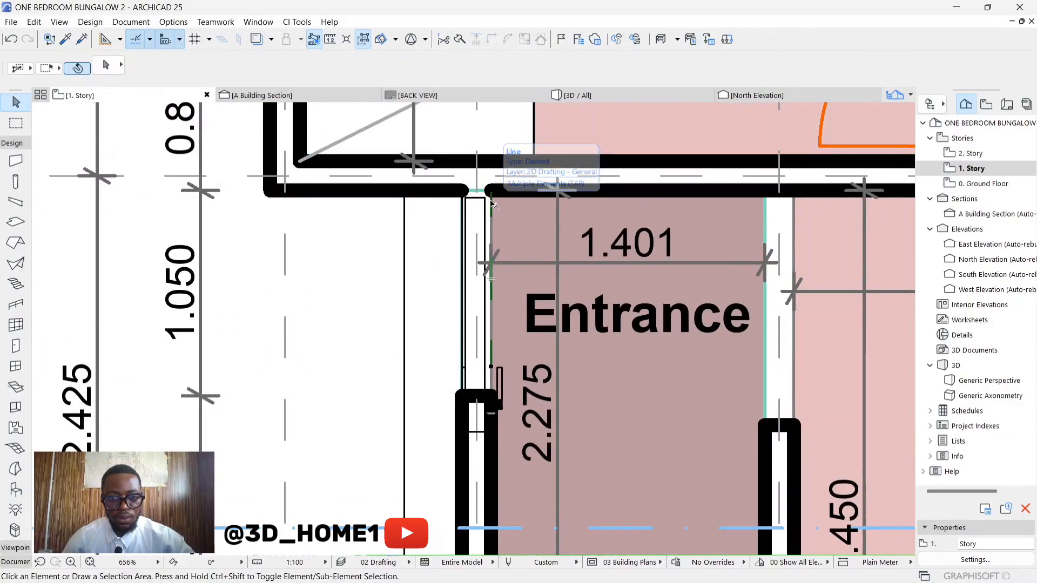
click(492, 209)
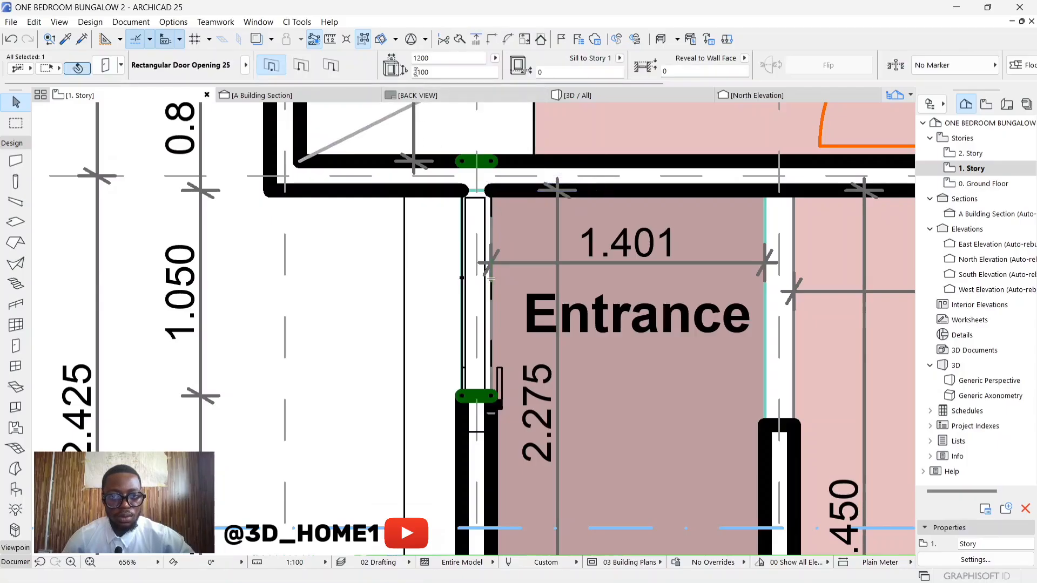
click(491, 161)
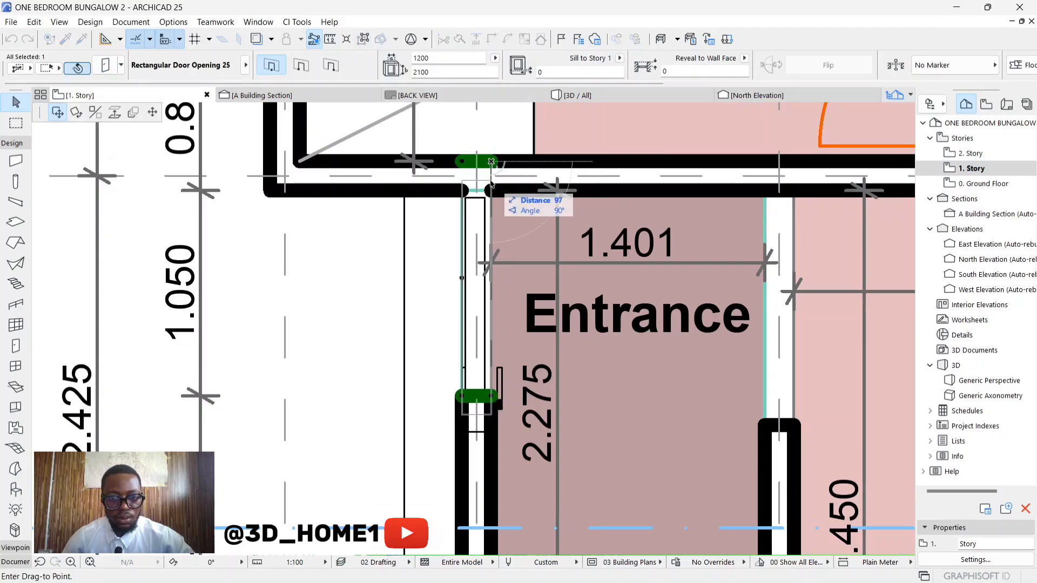
click(493, 194)
key(Escape)
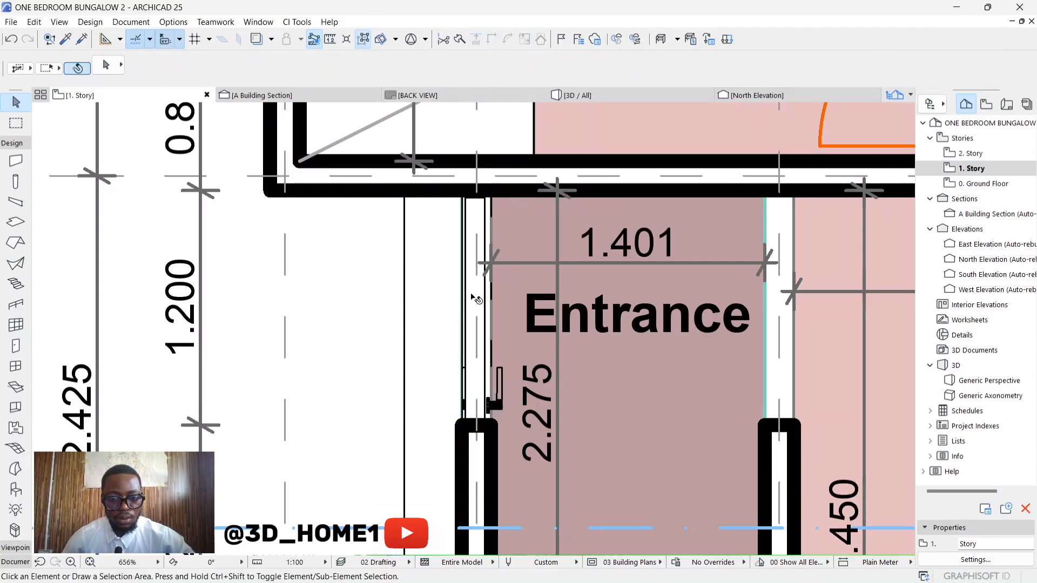
Examine the fitted entrance door in the 3D view, up close and from different angles
scroll(482, 279, down, 4)
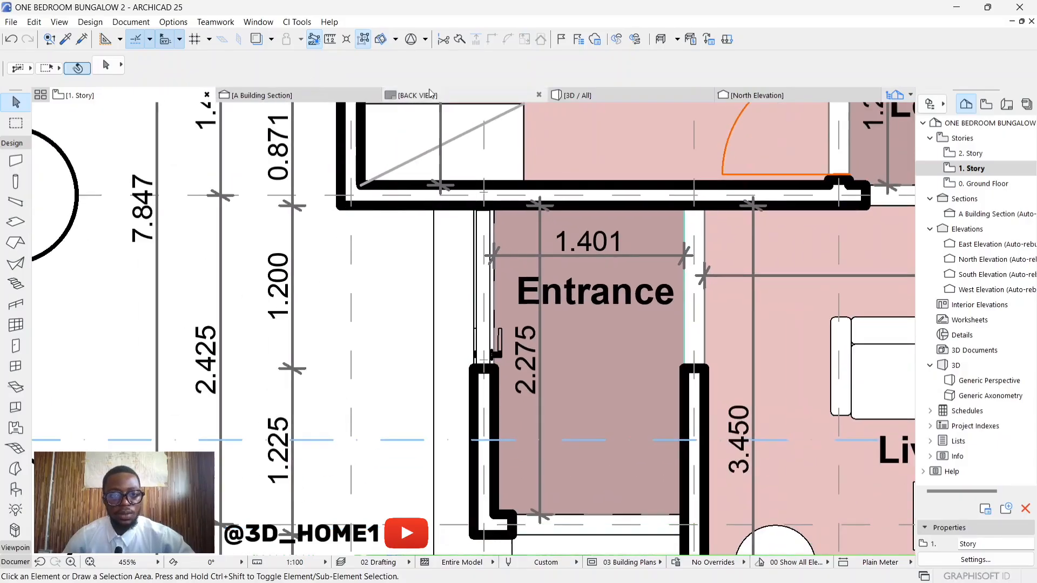
key(F3)
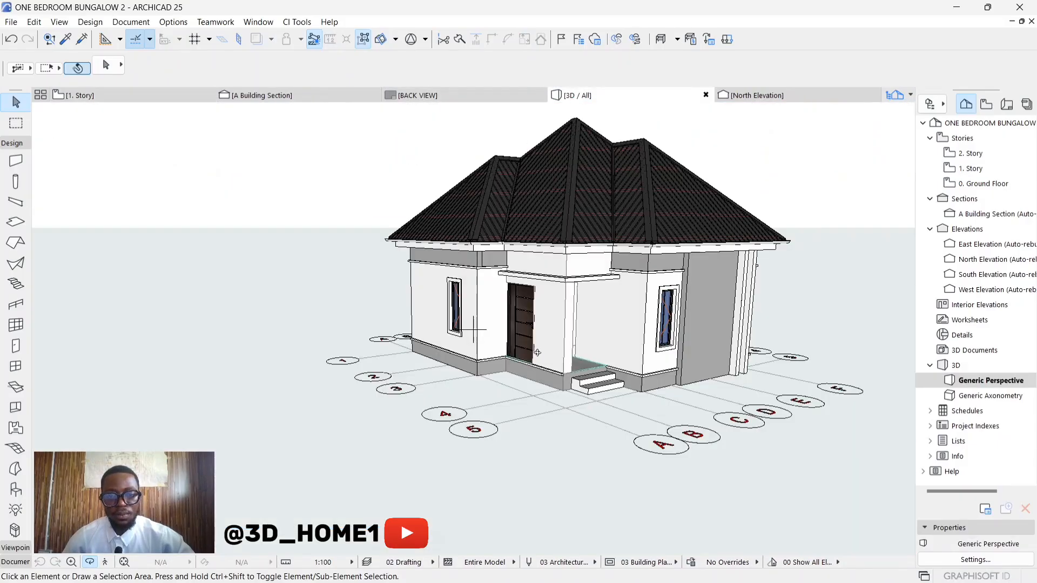
scroll(537, 352, up, 10)
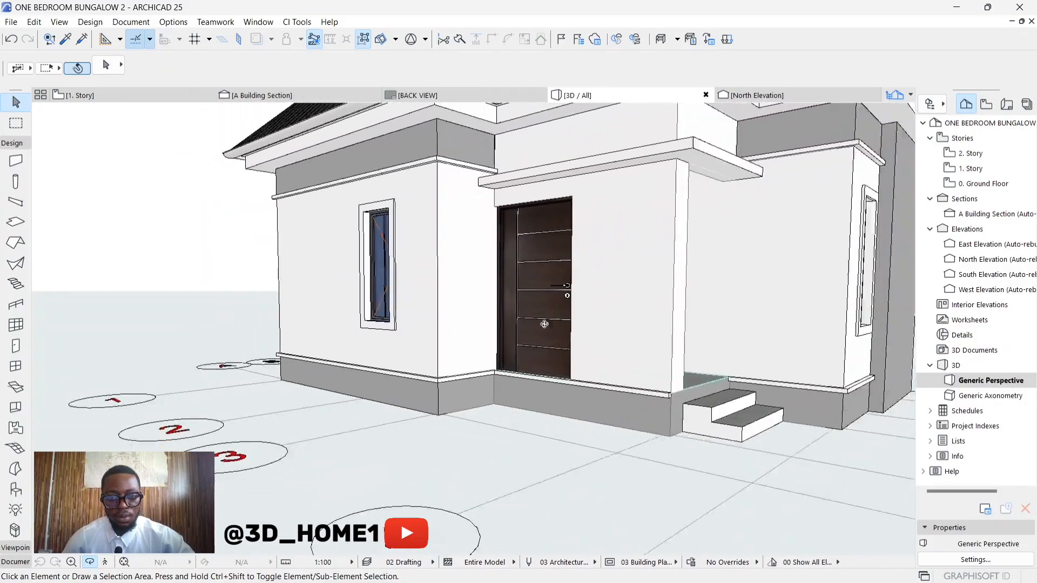
scroll(544, 324, up, 5)
scroll(544, 324, down, 8)
scroll(628, 330, up, 3)
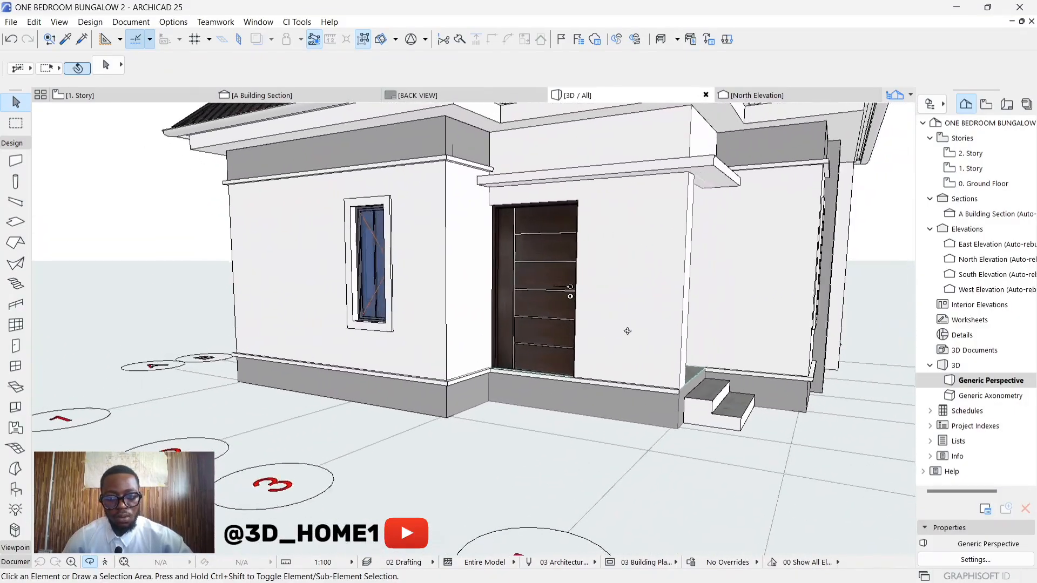
drag(627, 330, 556, 336)
Return to the 1. Story plan and undo the opening's move and resizing as well as the imported door's moves
key(F2)
click(494, 324)
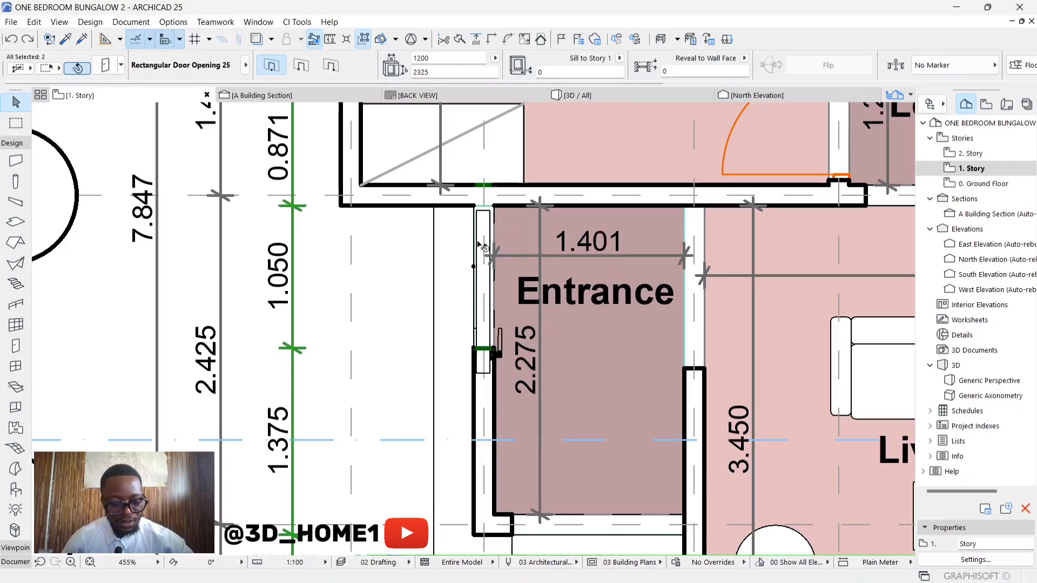
text(900)
key(Return)
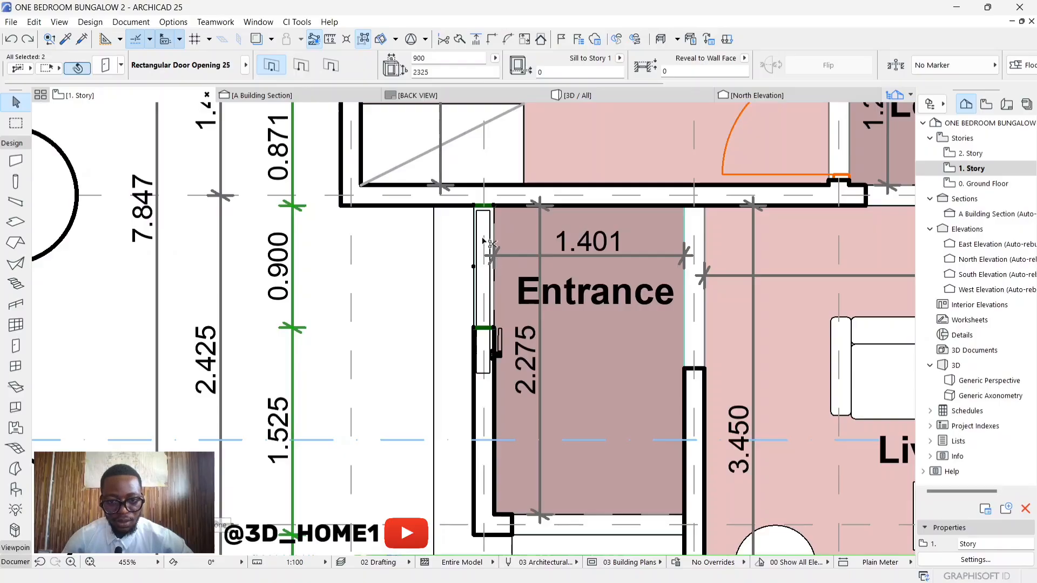
key(Escape)
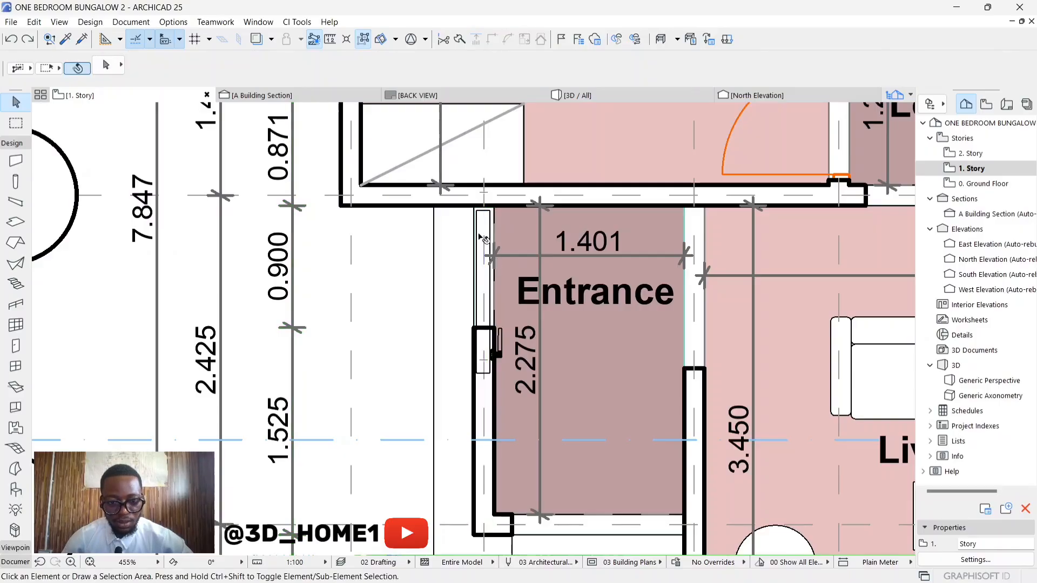
click(482, 241)
key(Escape)
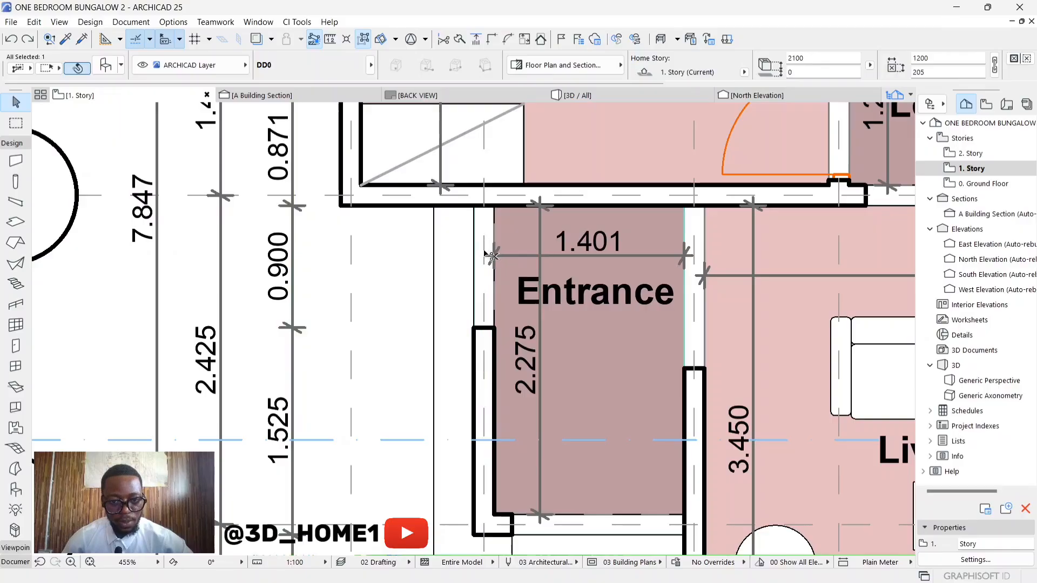
Move the imported door from outside the plan into the wall opening between the Entrance and the Living Room, at the opening's lower end
scroll(524, 244, down, 5)
click(145, 304)
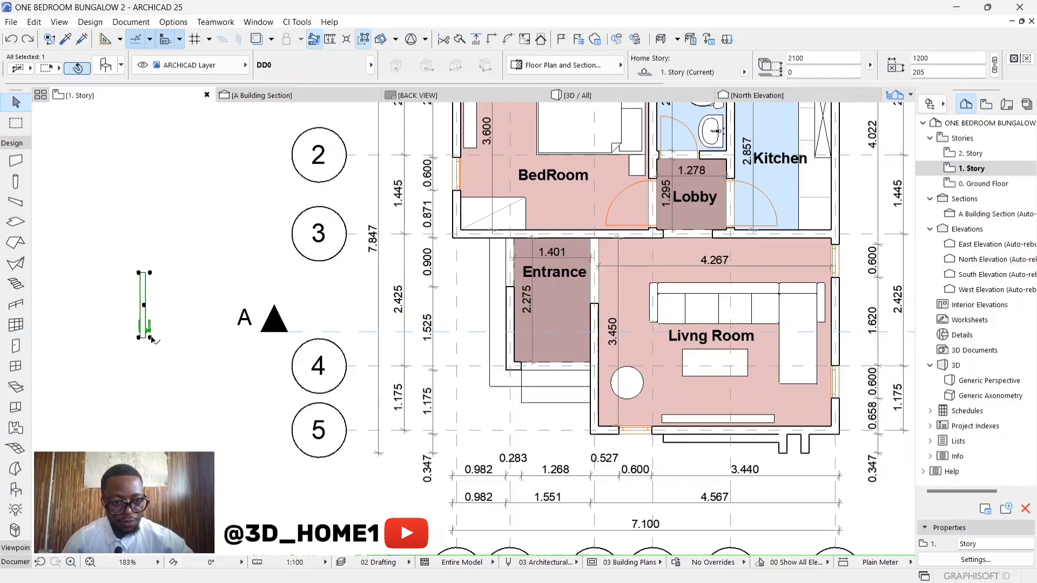
click(150, 337)
scroll(602, 291, up, 7)
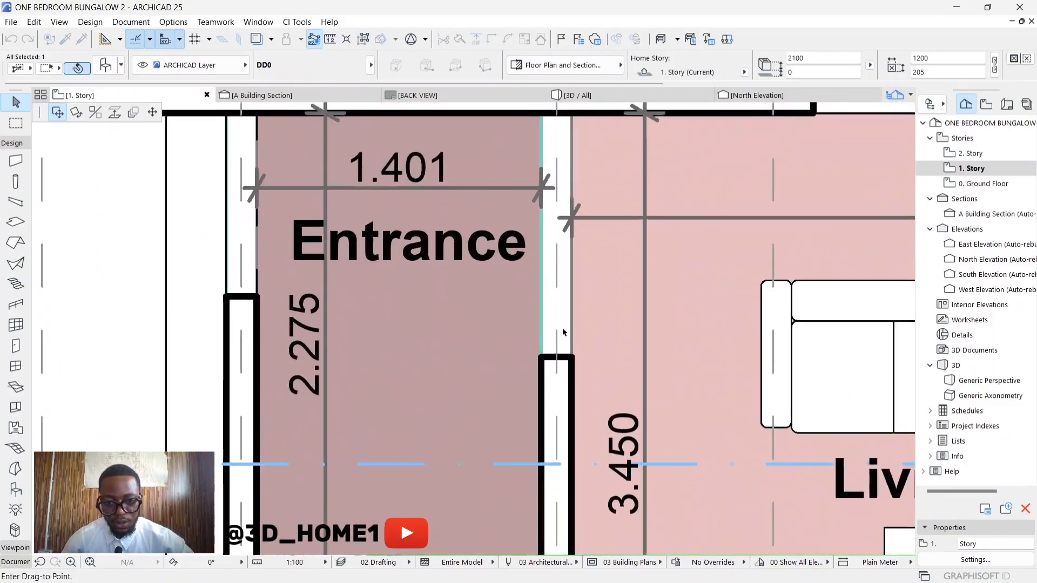
scroll(562, 332, up, 1)
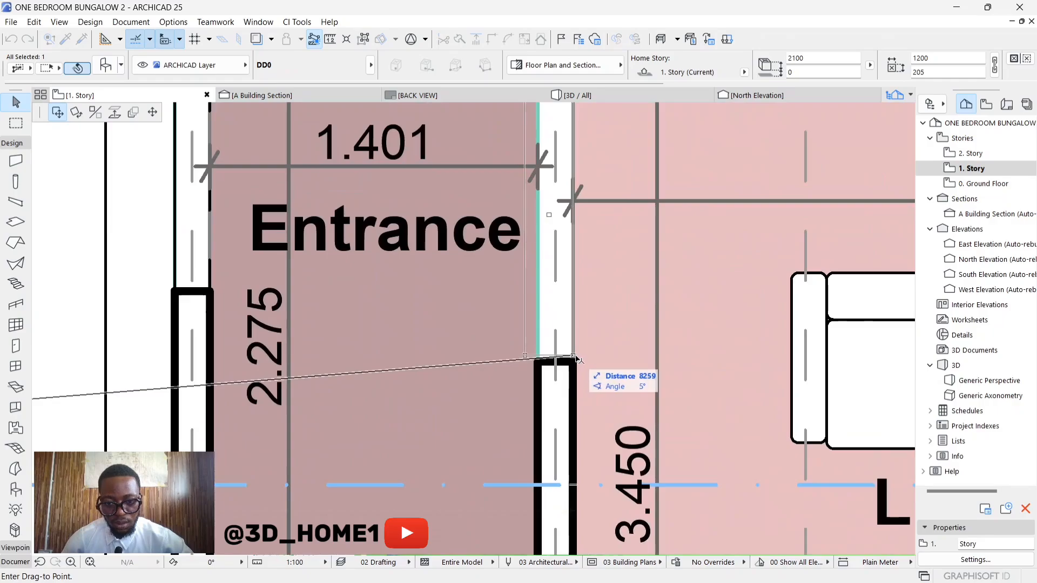
click(573, 357)
scroll(516, 378, down, 5)
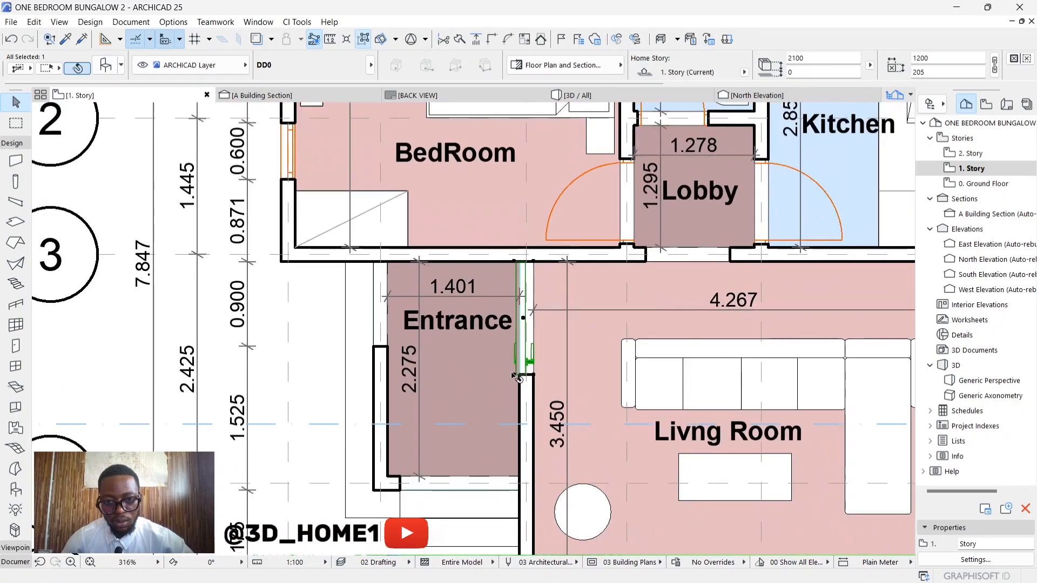
Shift the door sideways to line up its Entrance-side edge with the wall face, and deselect it
scroll(517, 378, up, 5)
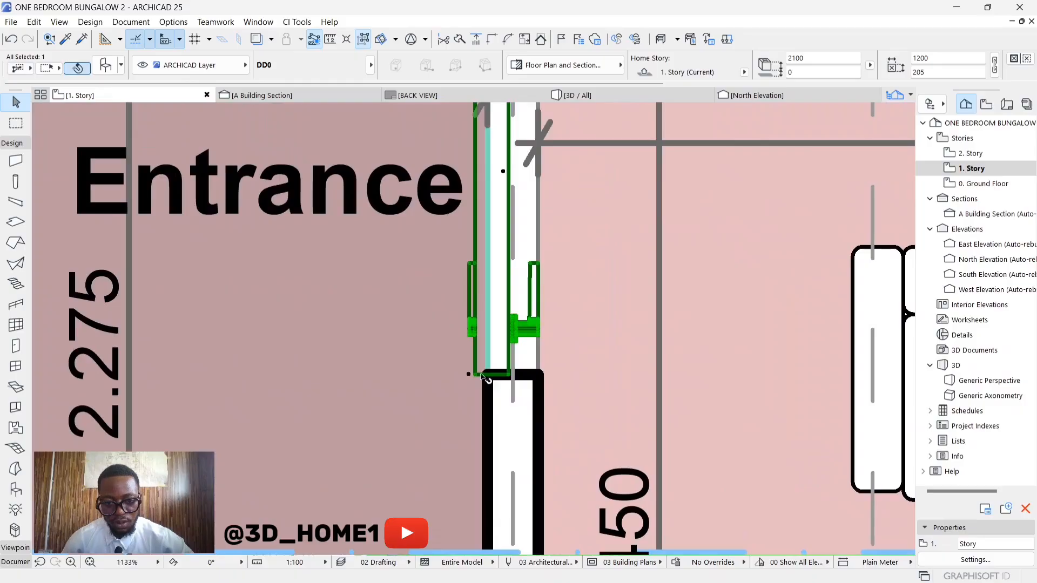
drag(468, 376, 487, 376)
scroll(530, 377, down, 3)
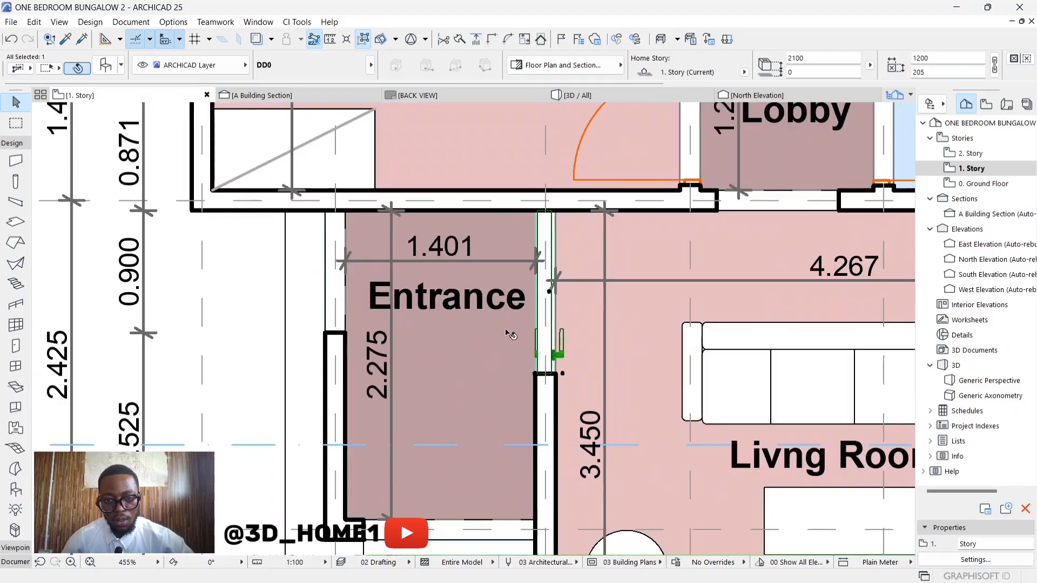
click(245, 238)
Examine the door placed between the Entrance and Living Room in the 3D view, up close from the porch steps
click(574, 96)
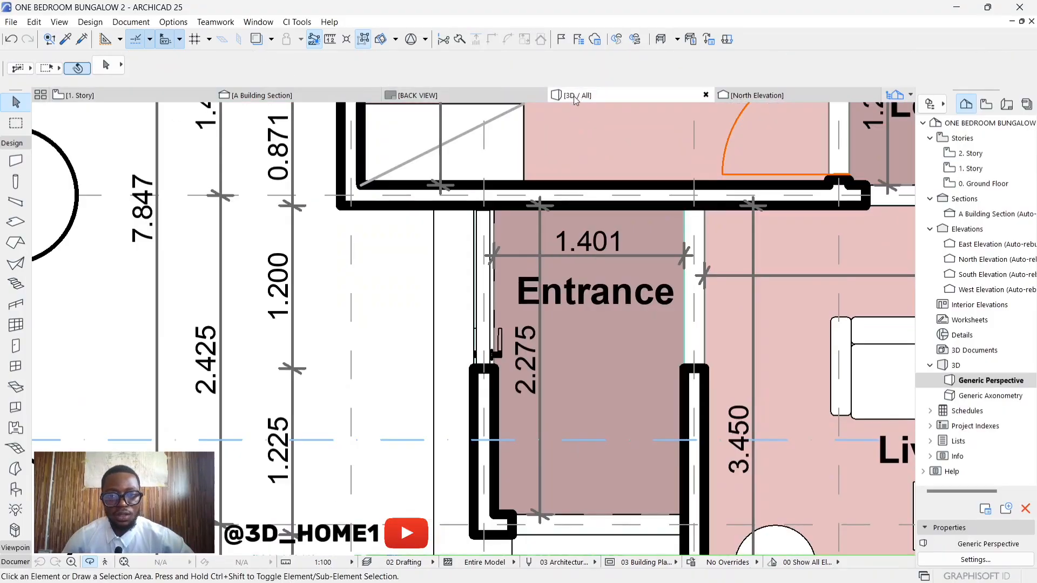
scroll(504, 299, up, 5)
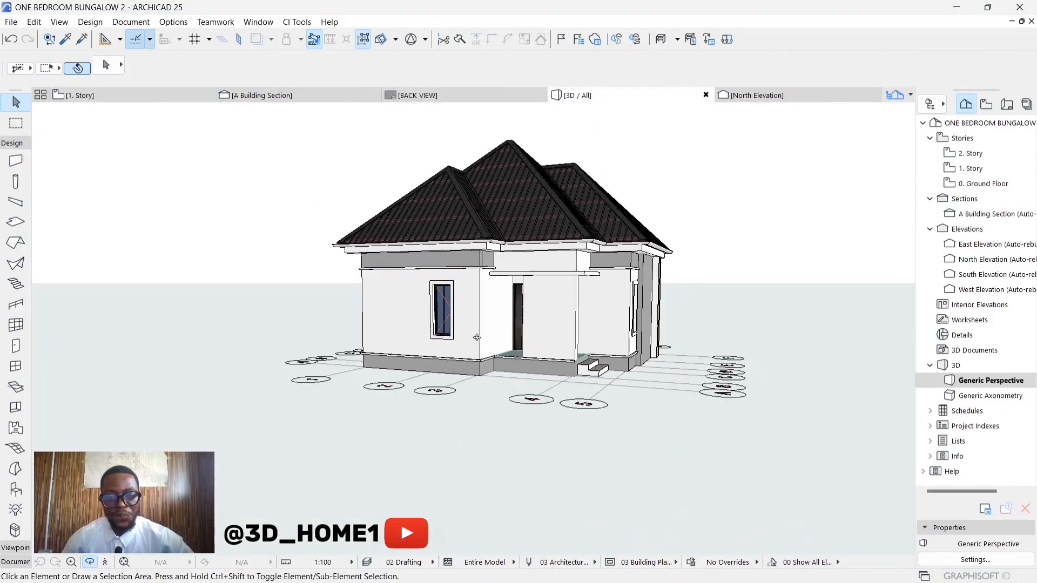
scroll(520, 368, up, 2)
scroll(524, 367, down, 2)
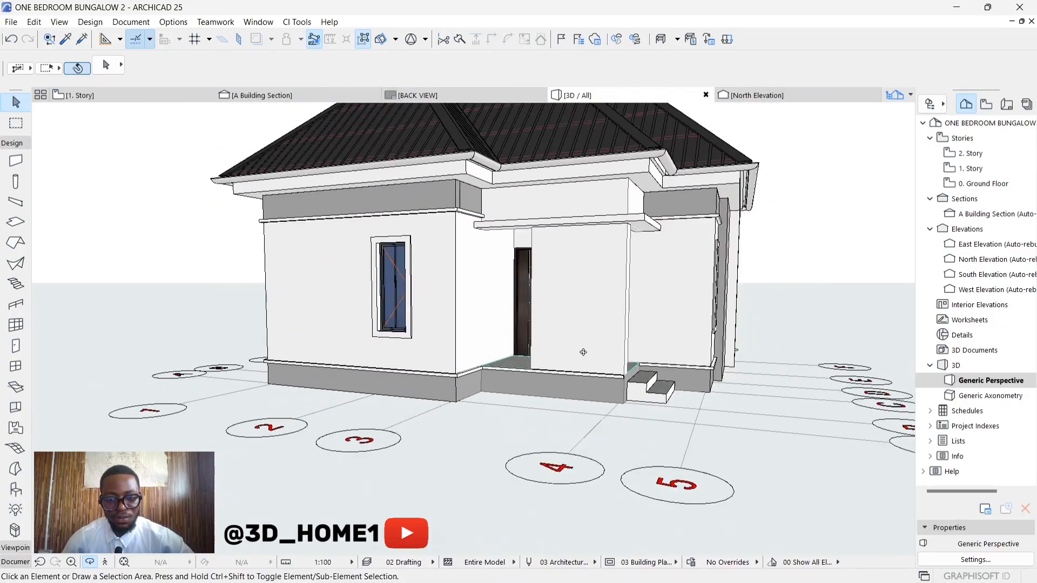
drag(583, 351, 388, 349)
scroll(622, 340, up, 10)
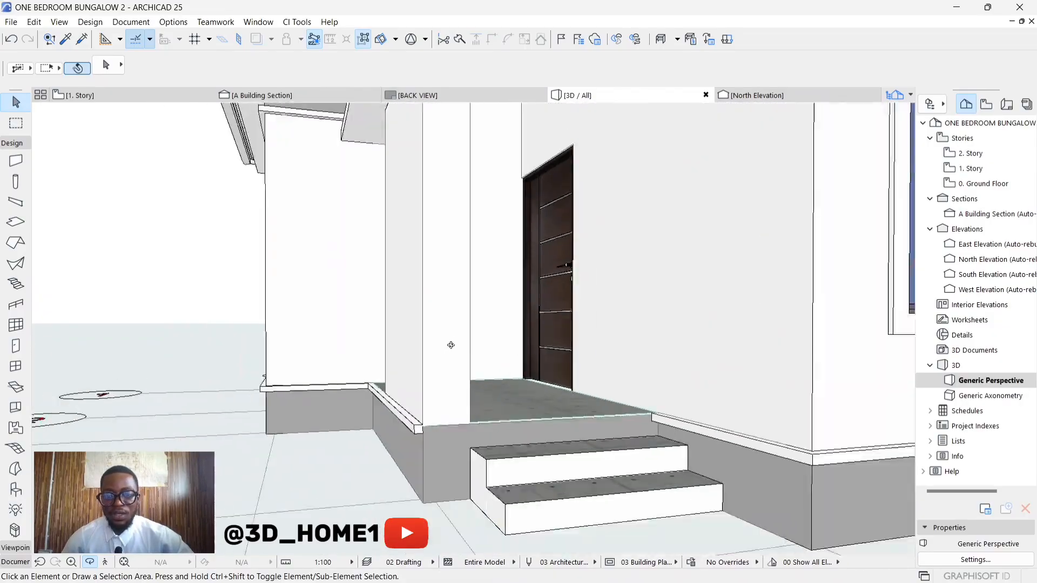
scroll(507, 249, down, 5)
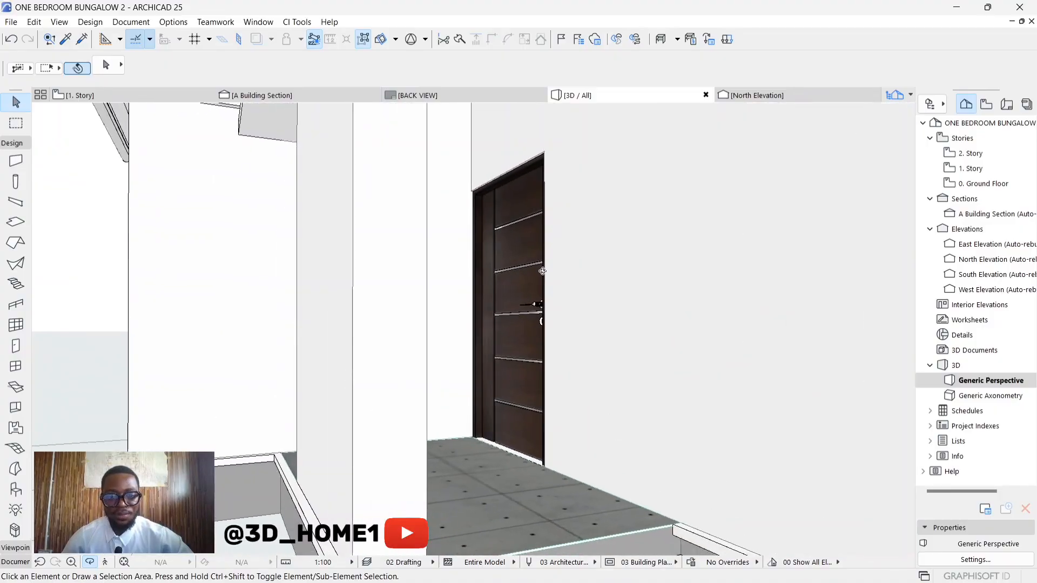
scroll(527, 281, up, 2)
scroll(497, 290, down, 7)
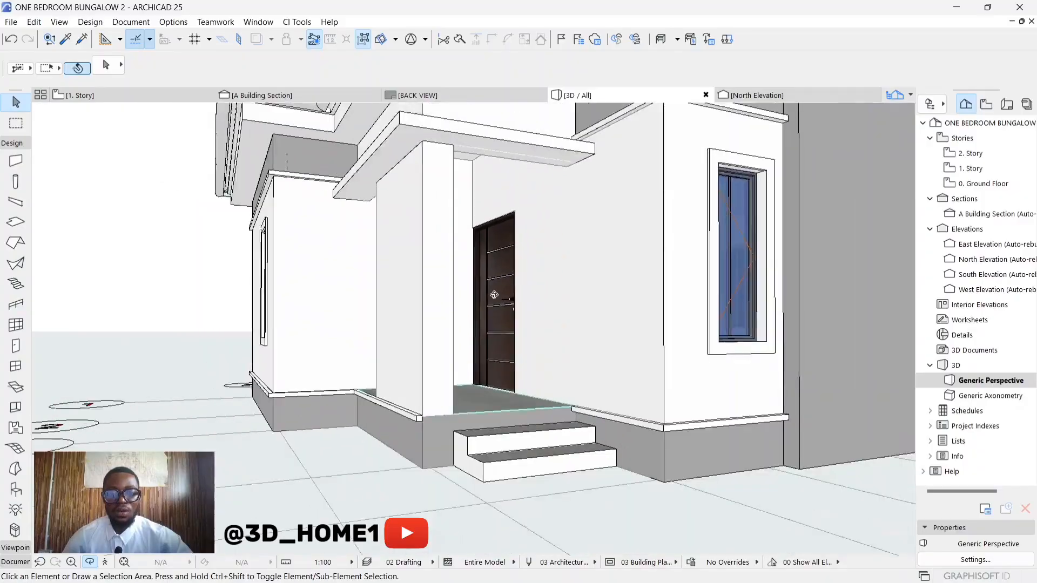
Examine the door through the Entrance's side opening, and the whole bungalow from several angles
scroll(495, 291, down, 7)
drag(394, 316, 508, 283)
scroll(398, 277, up, 6)
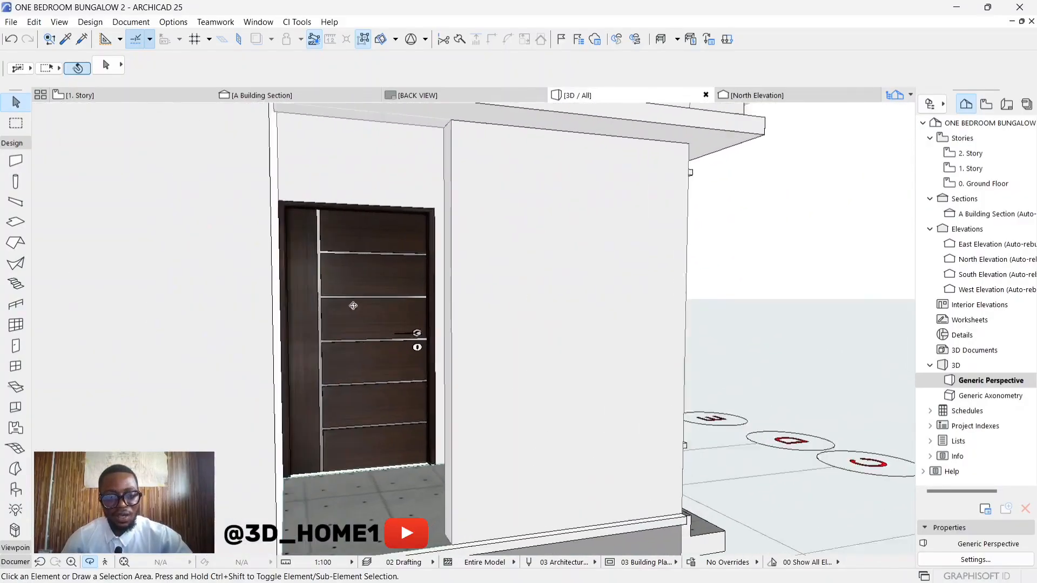
scroll(398, 277, down, 8)
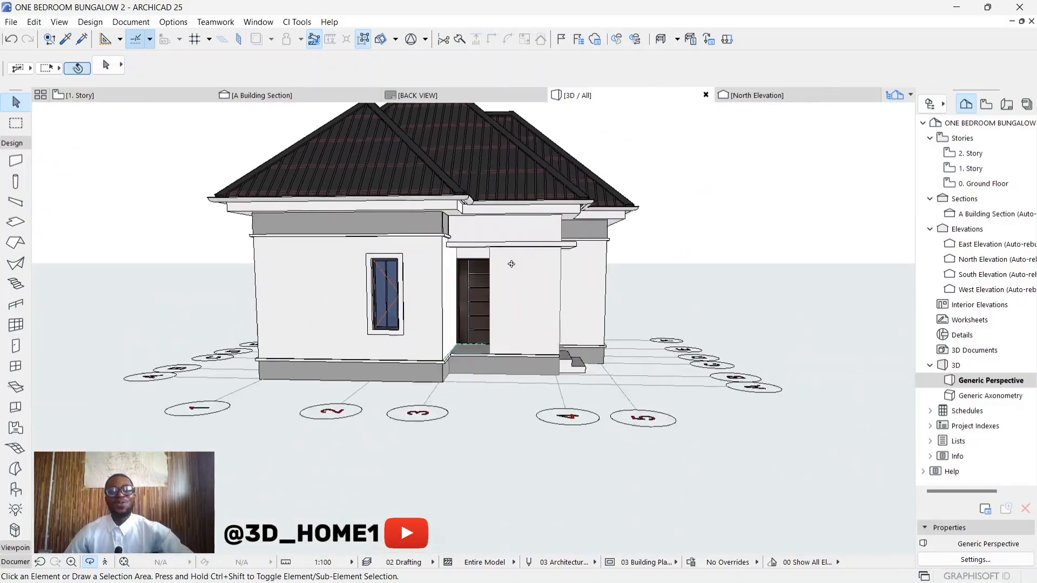
scroll(469, 267, up, 2)
drag(478, 249, 455, 277)
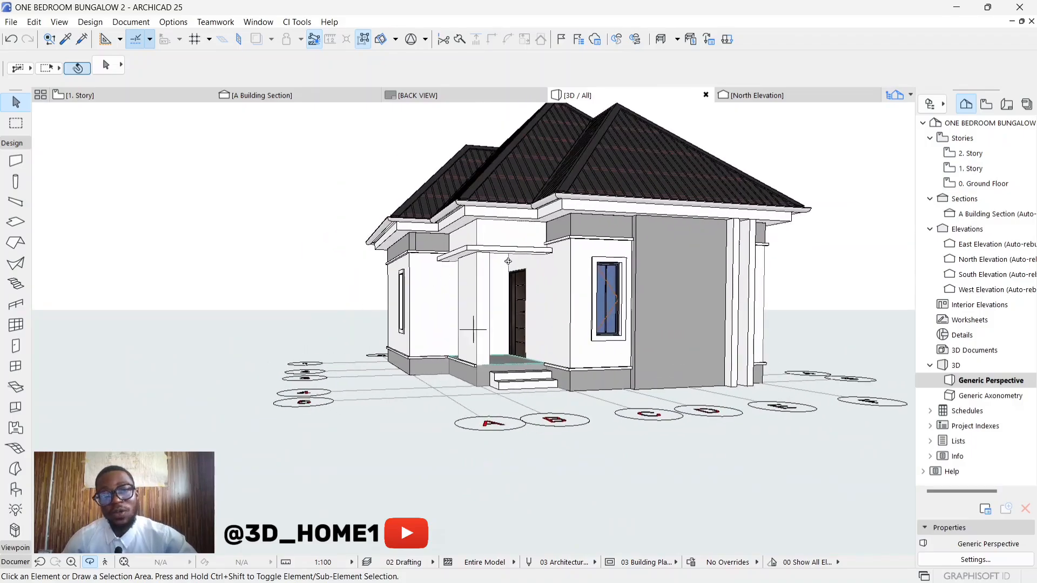